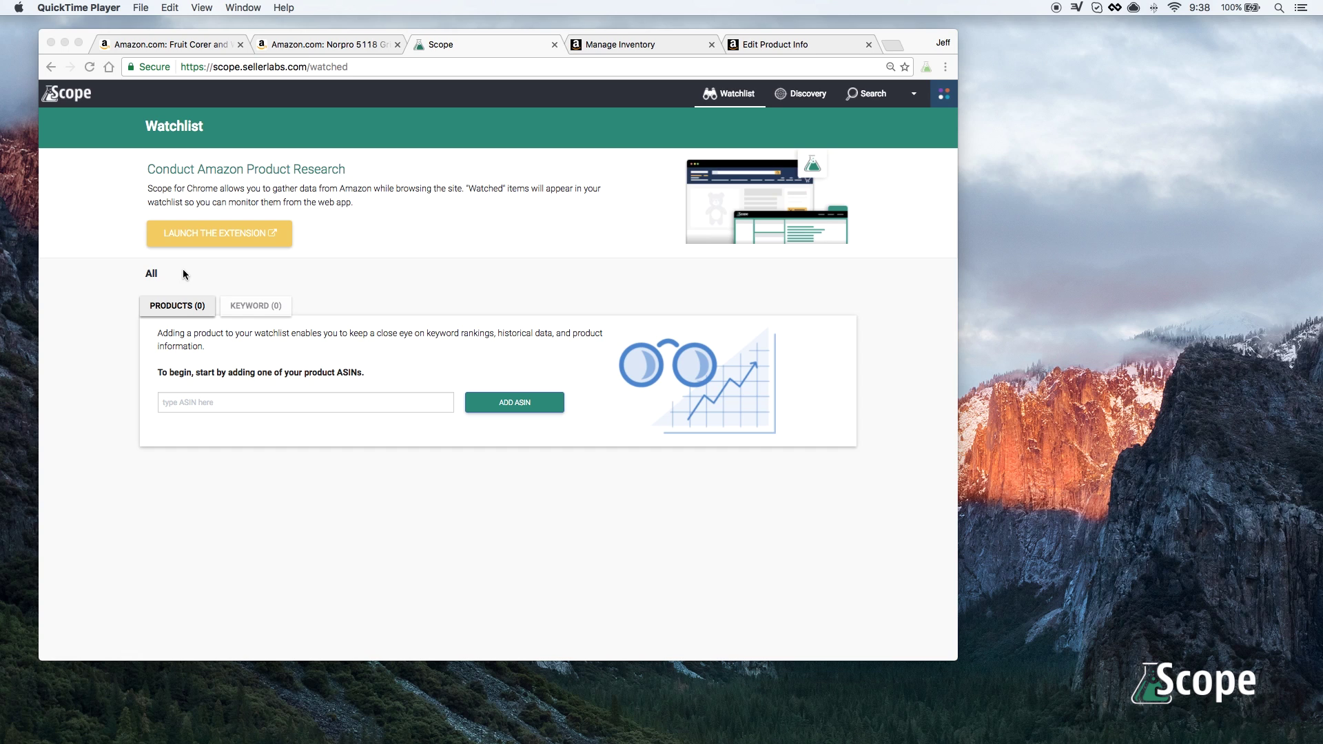
Search Amazon for "Fruit Corer and Wedger" from the Norpro 5118 listing and review the Scope data for the results.
{"action": "left_click", "coordinate": [323, 45]}
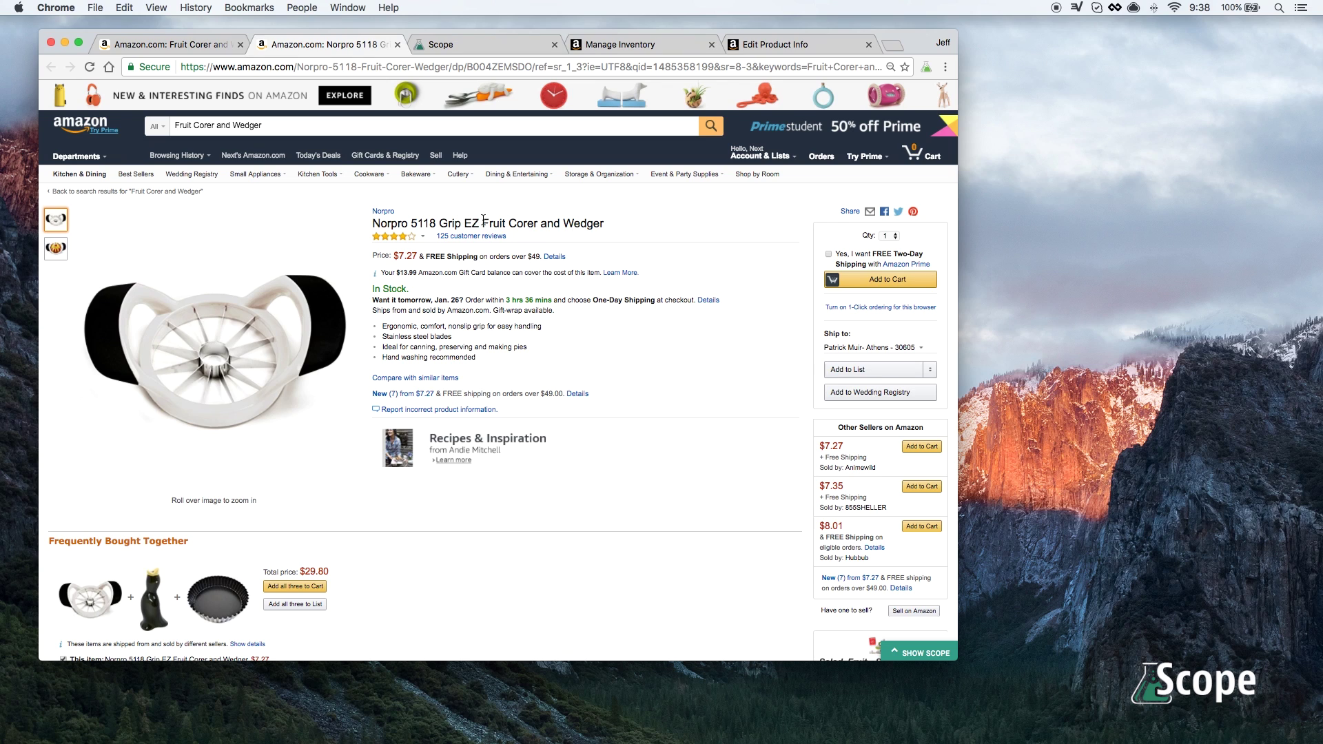
{"action": "left_click_drag", "start_coordinate": [483, 222], "coordinate": [603, 223]}
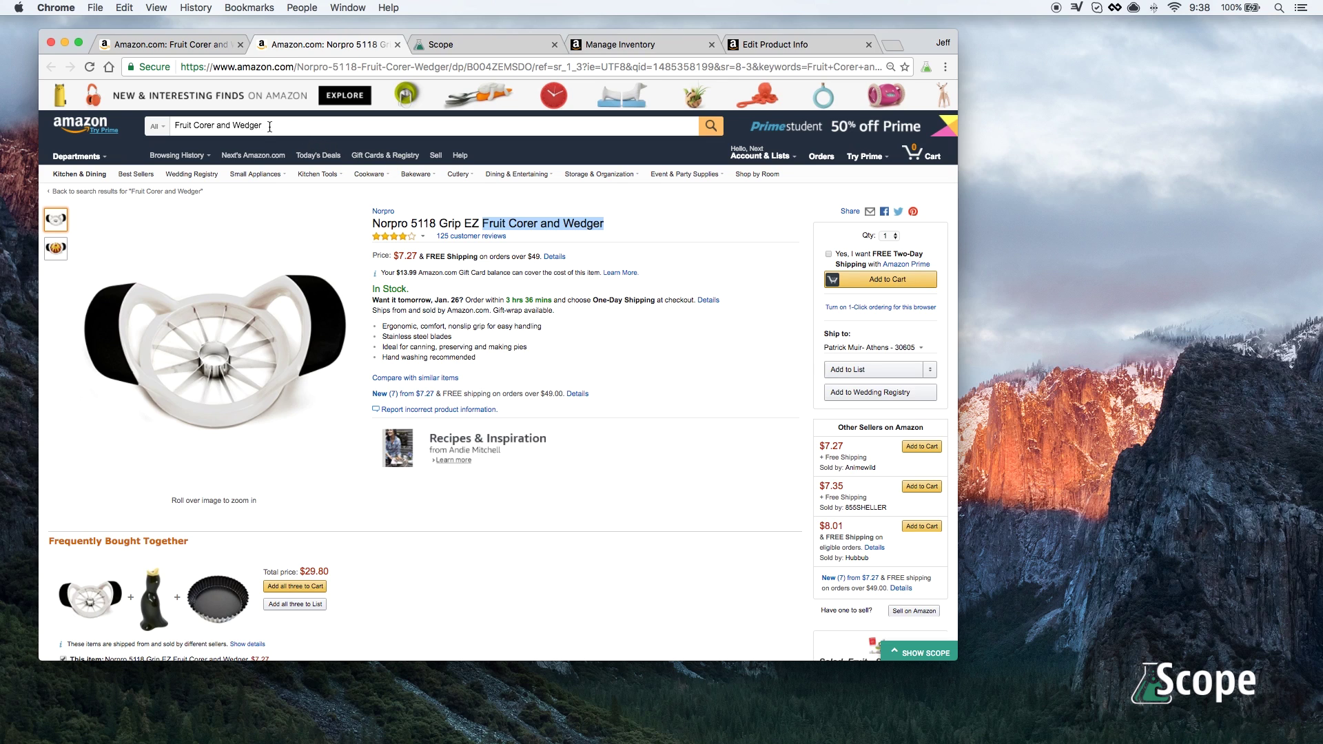
{"action": "left_click", "coordinate": [712, 126]}
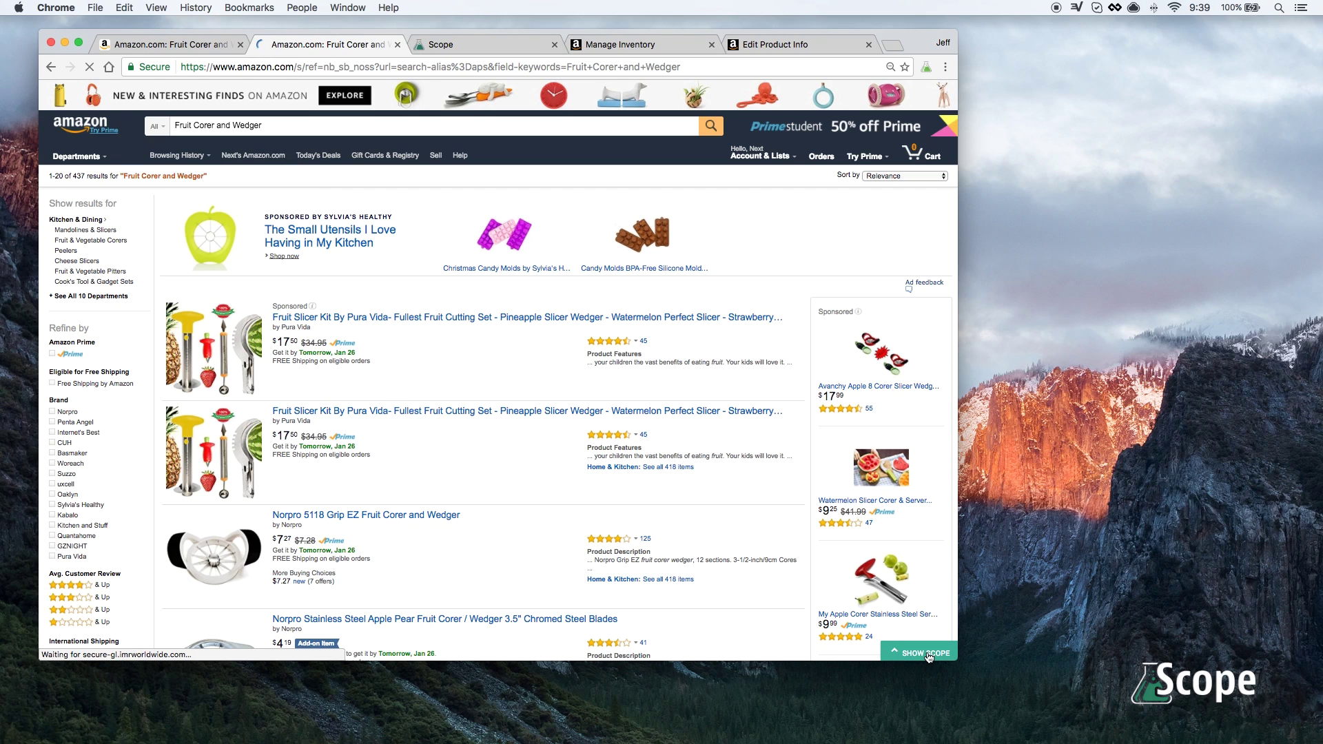
{"action": "left_click", "coordinate": [927, 653]}
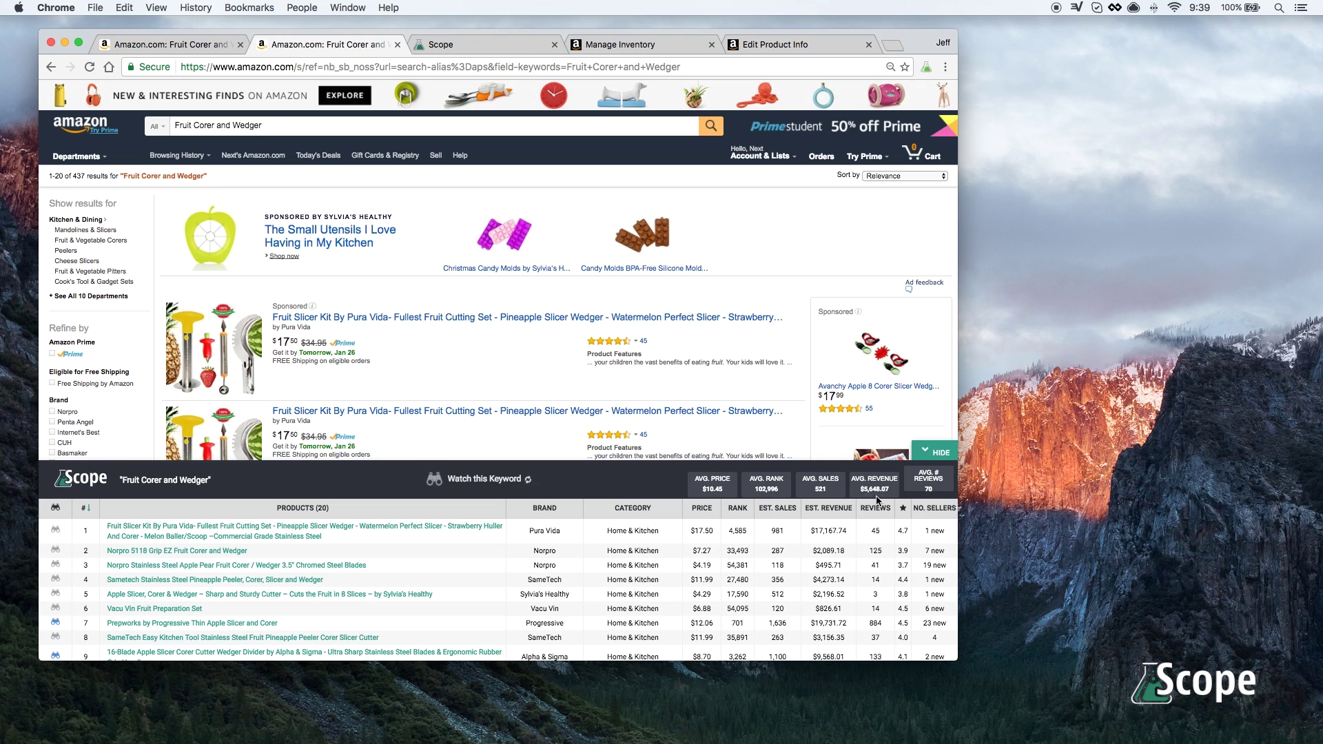
{"action": "left_click", "coordinate": [937, 454]}
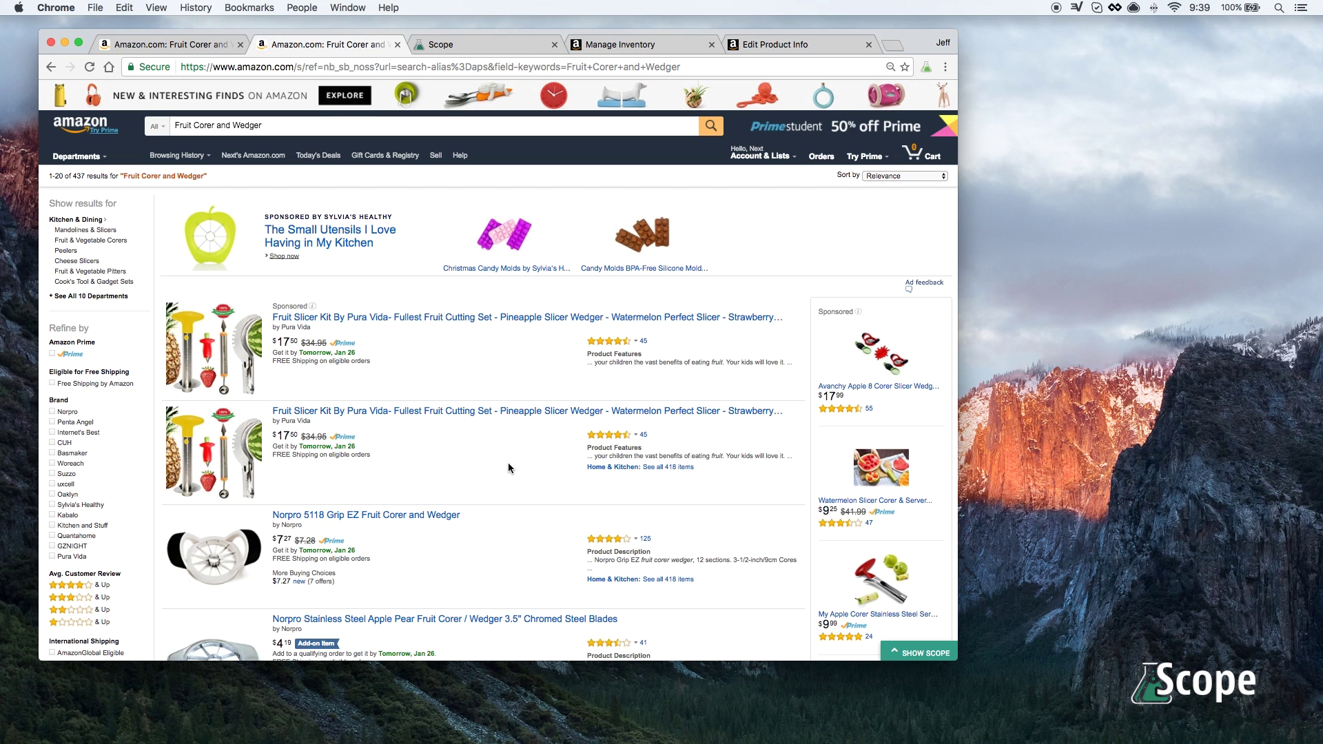
Open the Sylvia's Healthy Apple Slicer, Corer & Wedger listing from the results and show its Scope data.
{"action": "scroll", "coordinate": [508, 468], "scroll_direction": "down", "scroll_amount": 5}
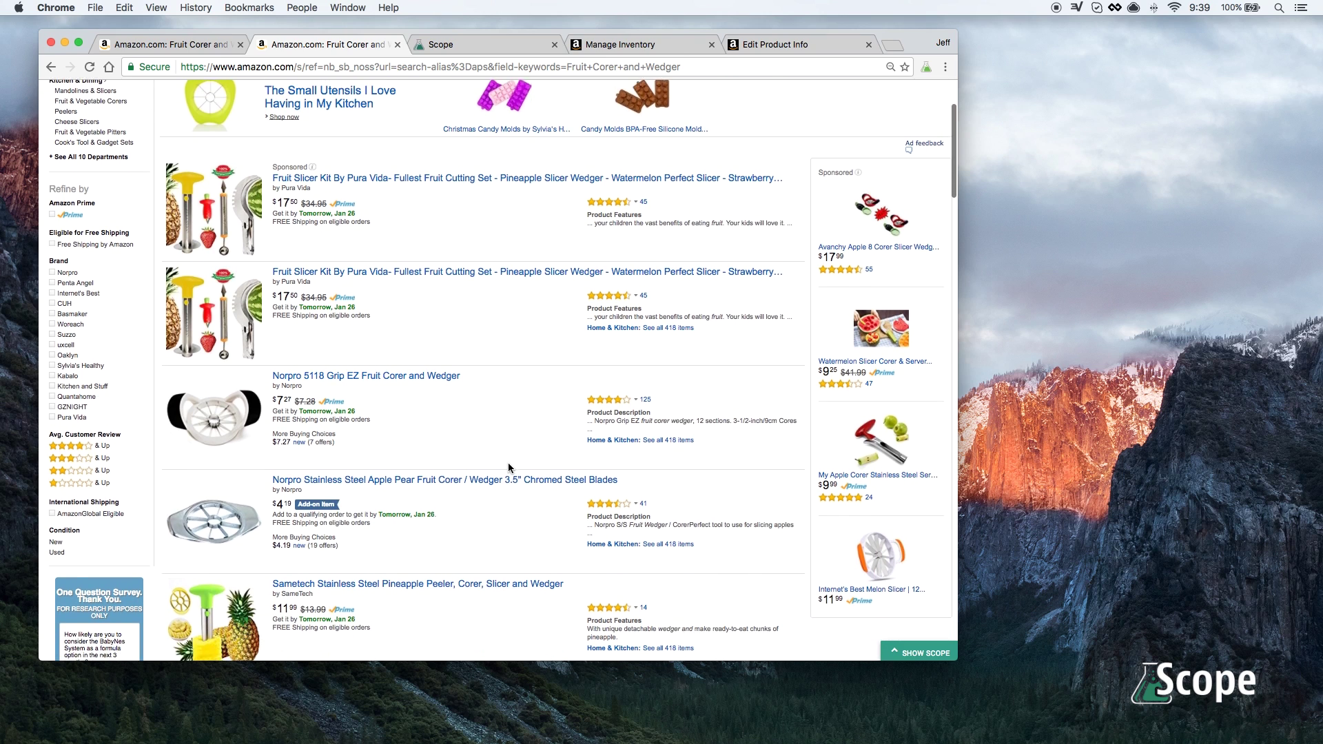
{"action": "scroll", "coordinate": [509, 468], "scroll_direction": "down", "scroll_amount": 4}
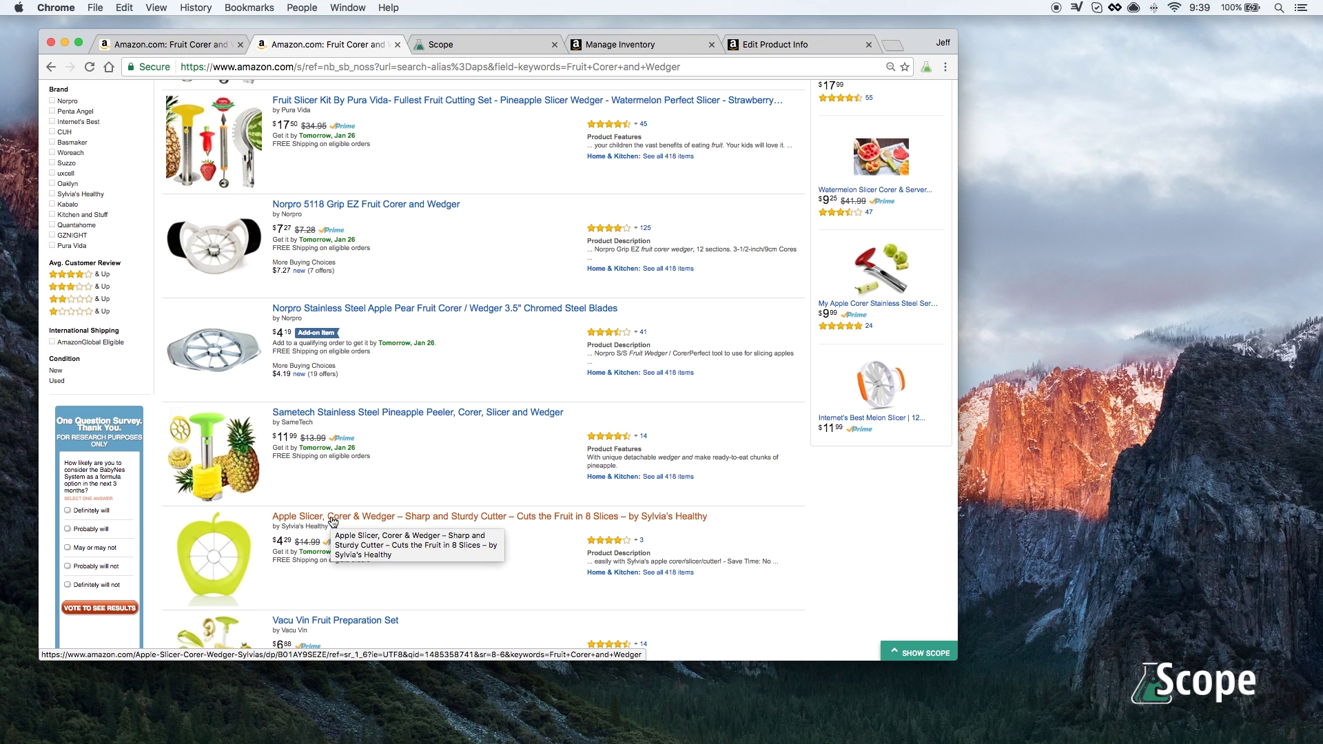
{"action": "left_click", "coordinate": [333, 521]}
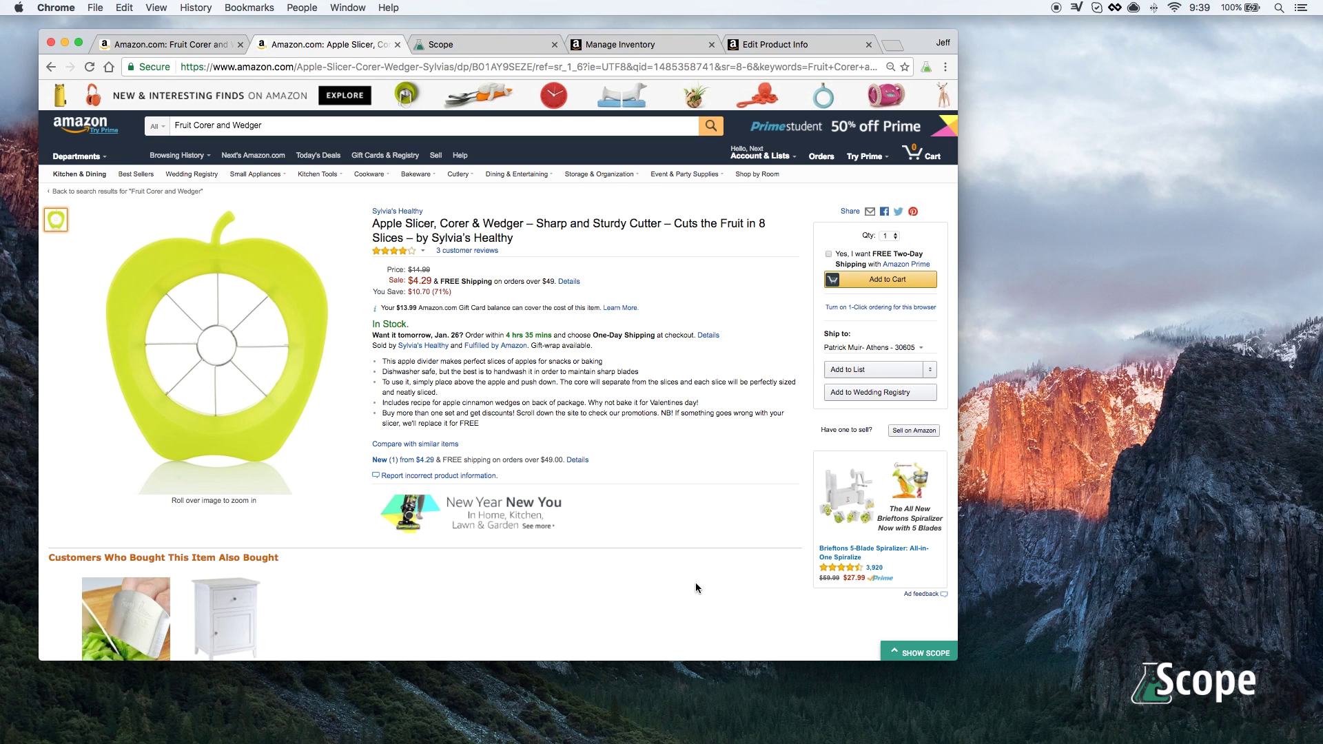
{"action": "left_click", "coordinate": [914, 656]}
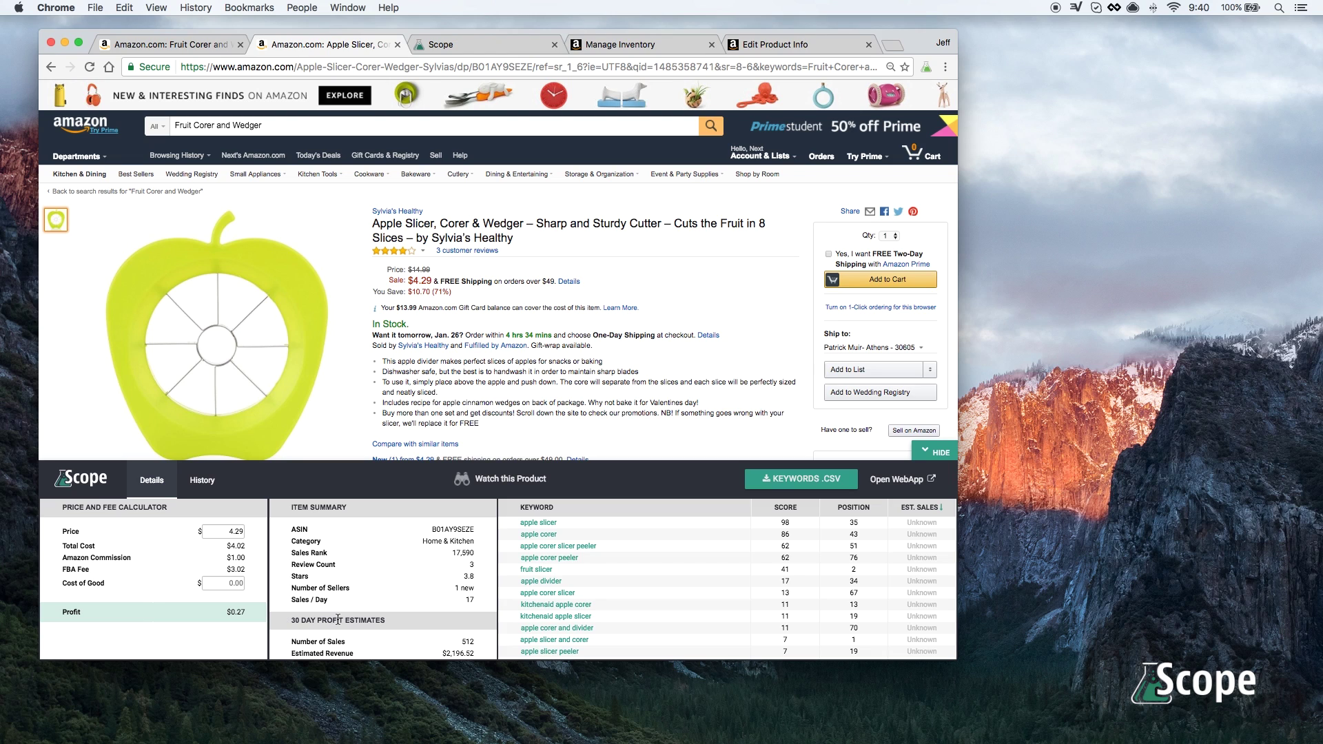
Set the cost of good to 2.00 in the price and fee calculator and check the 30-day profit estimates.
{"action": "scroll", "coordinate": [338, 620], "scroll_direction": "down", "scroll_amount": 3}
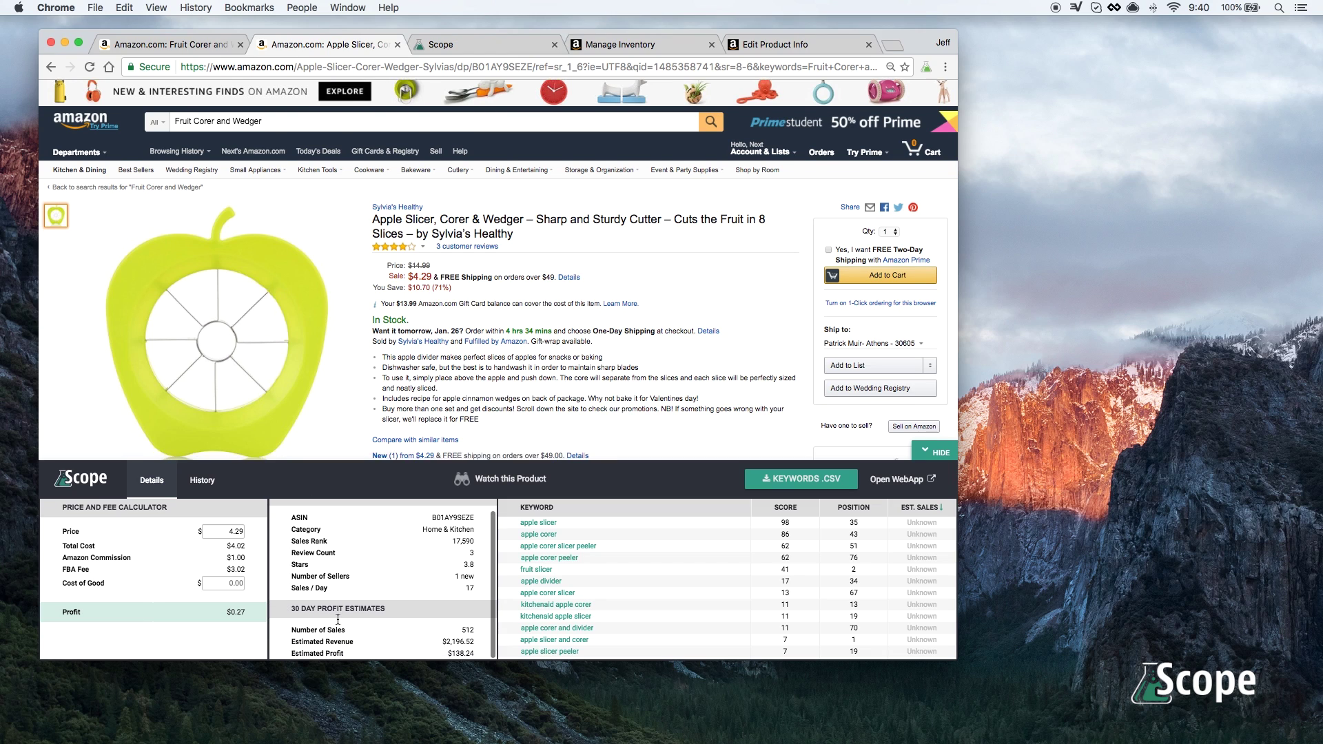
{"action": "left_click", "coordinate": [233, 584]}
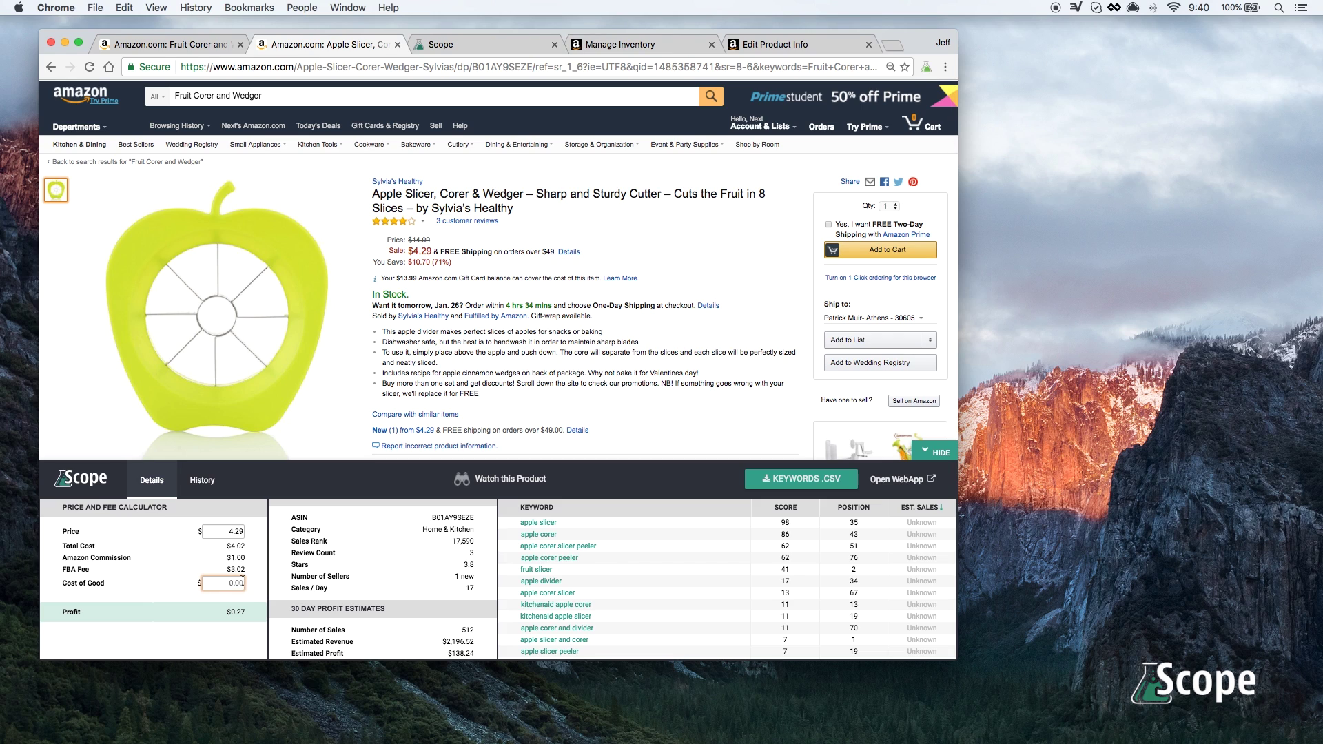
{"action": "type", "text": "2.00"}
{"action": "scroll", "coordinate": [360, 587], "scroll_direction": "down", "scroll_amount": 3}
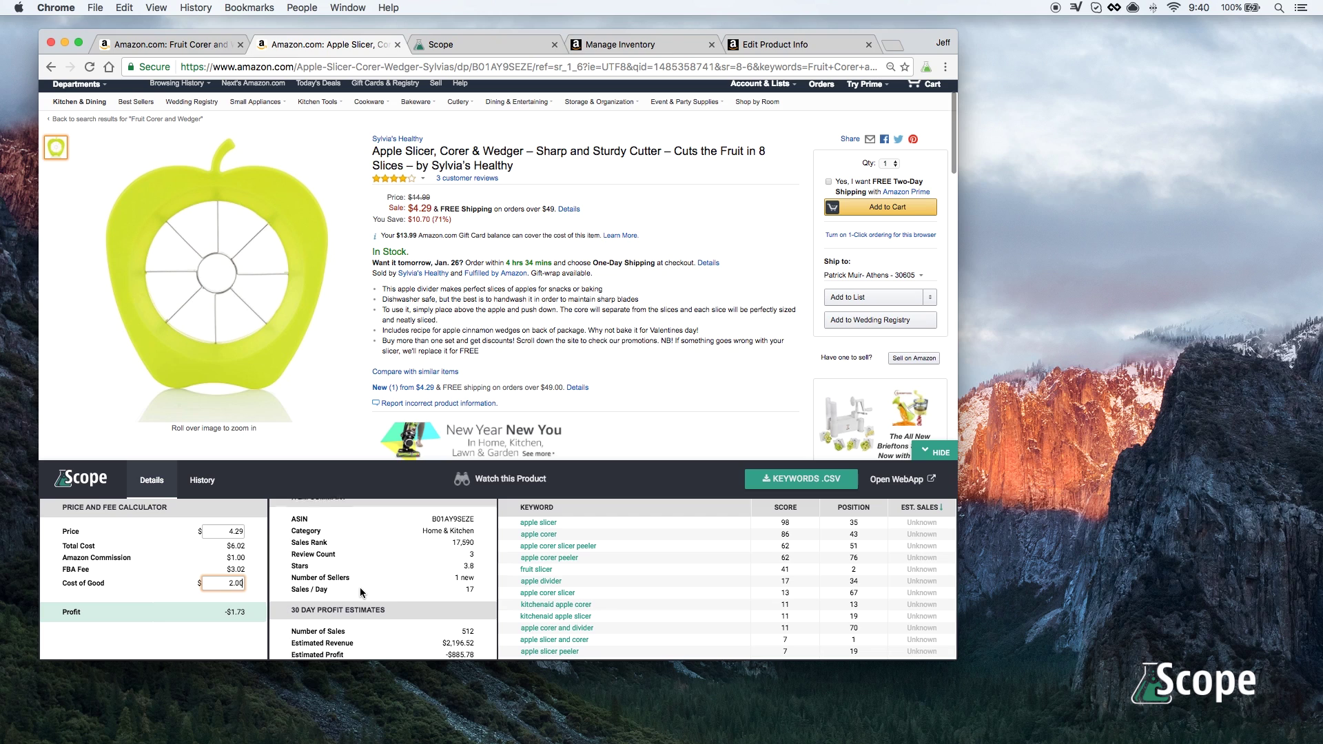
{"action": "scroll", "coordinate": [359, 587], "scroll_direction": "up", "scroll_amount": 3}
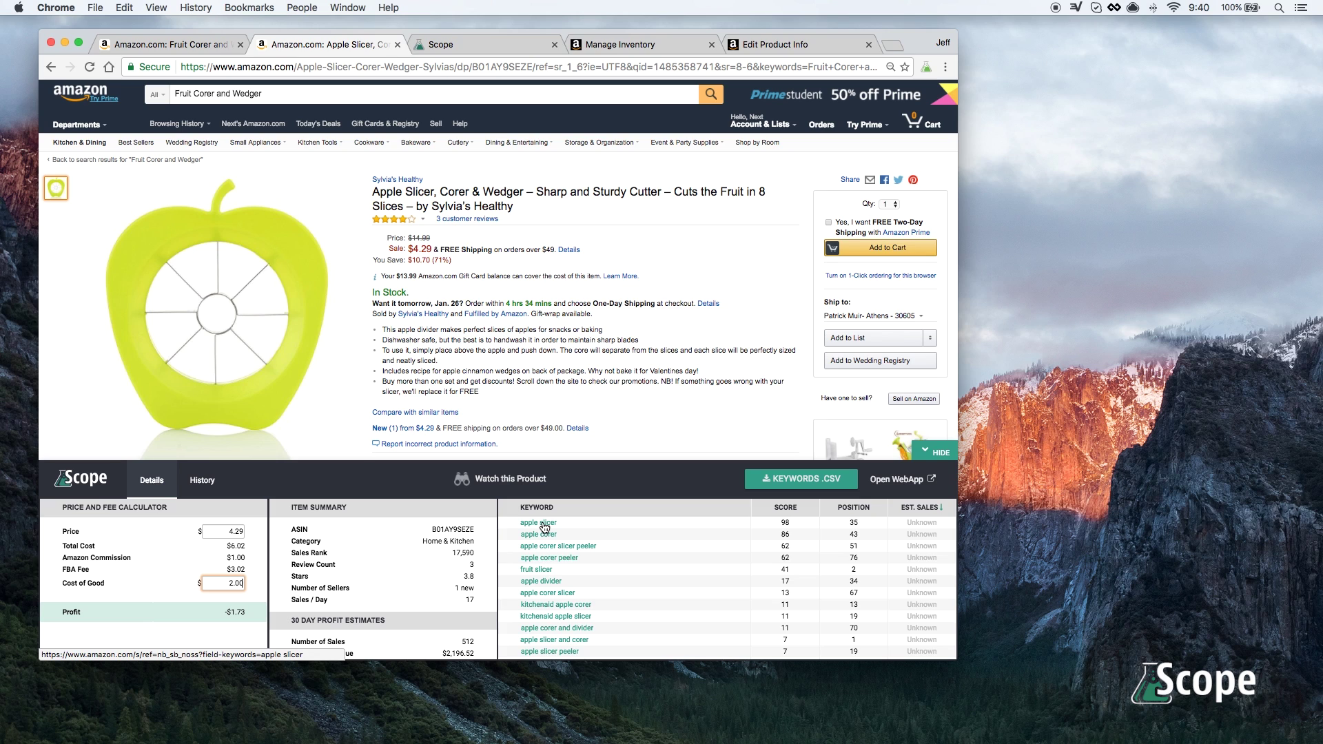
Open the results for the keyword "apple slicer" and open the Prepworks by Progressive Thin Apple Slicer and Corer listing.
{"action": "left_click", "coordinate": [544, 525]}
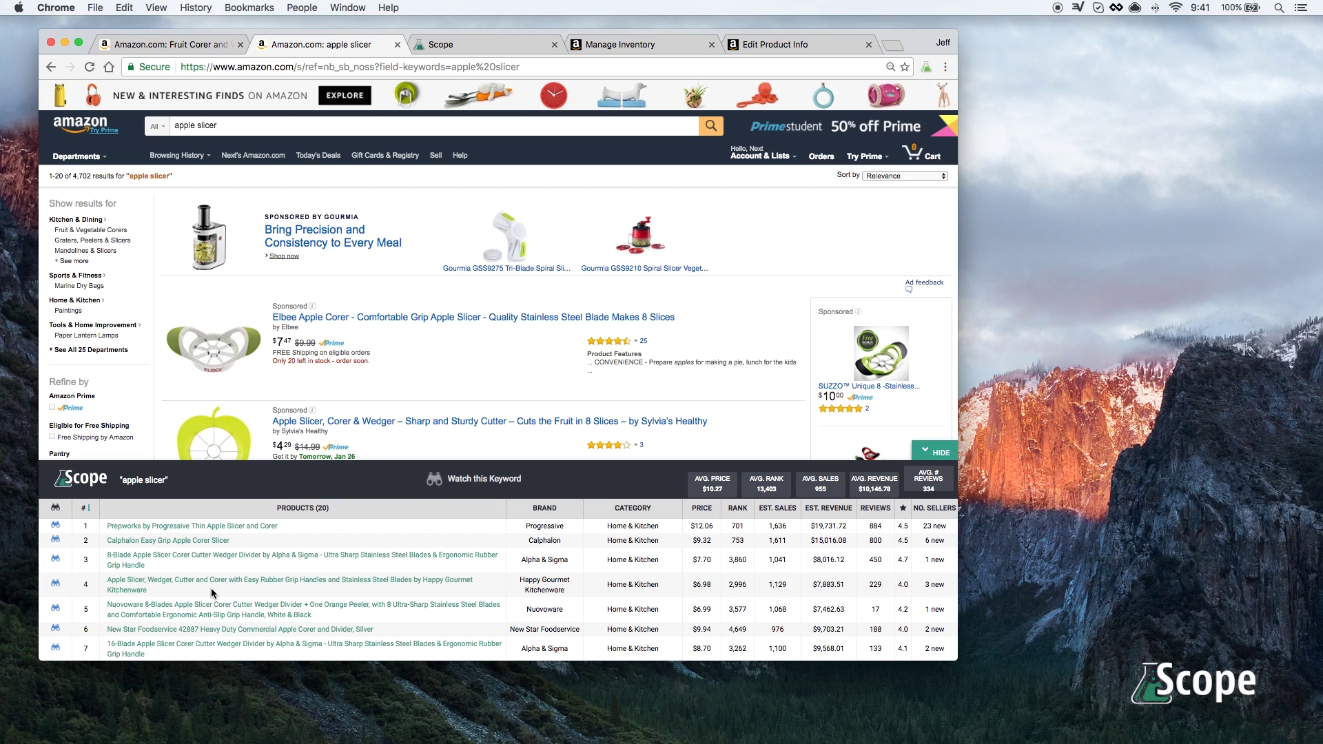
{"action": "left_click", "coordinate": [186, 528]}
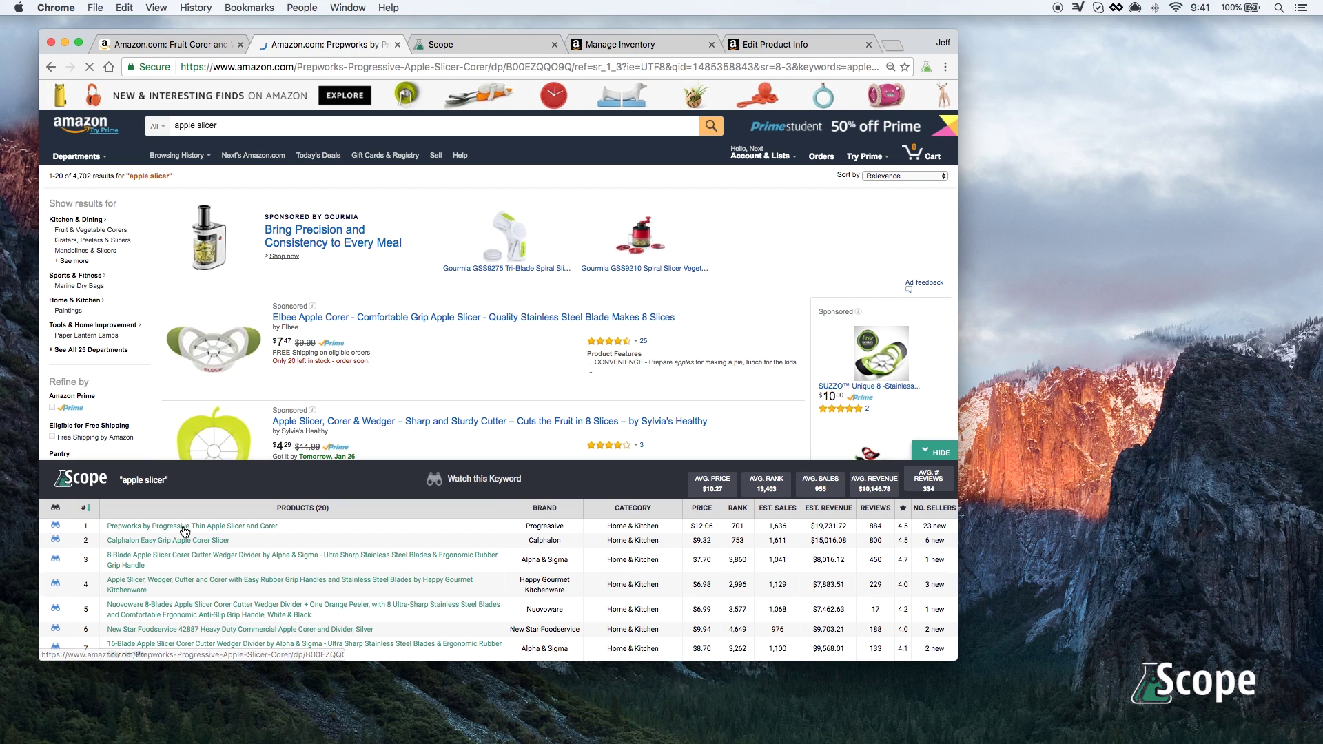
{"action": "right_click", "coordinate": [184, 531]}
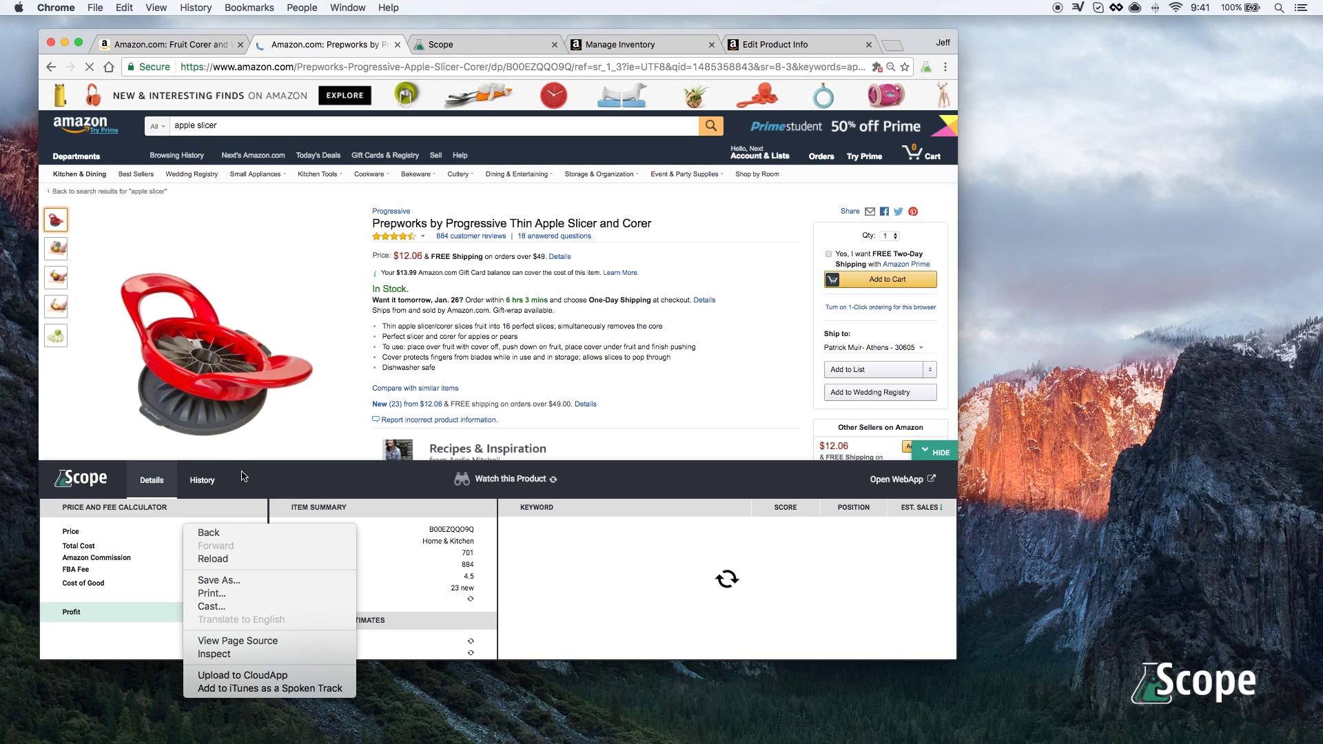
{"action": "left_click", "coordinate": [432, 694]}
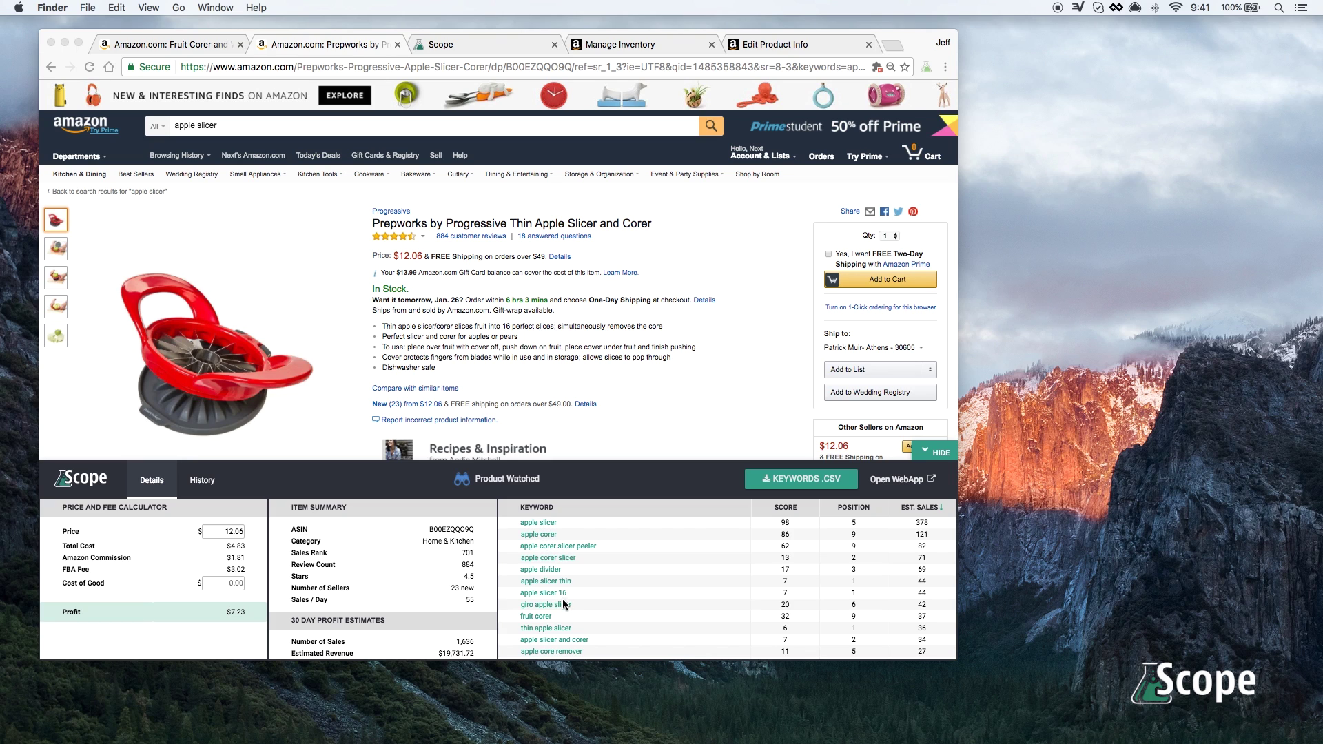
Review the Prepworks product's keyword list, download it as a CSV file and open the file in Excel.
{"action": "scroll", "coordinate": [563, 605], "scroll_direction": "down", "scroll_amount": 5}
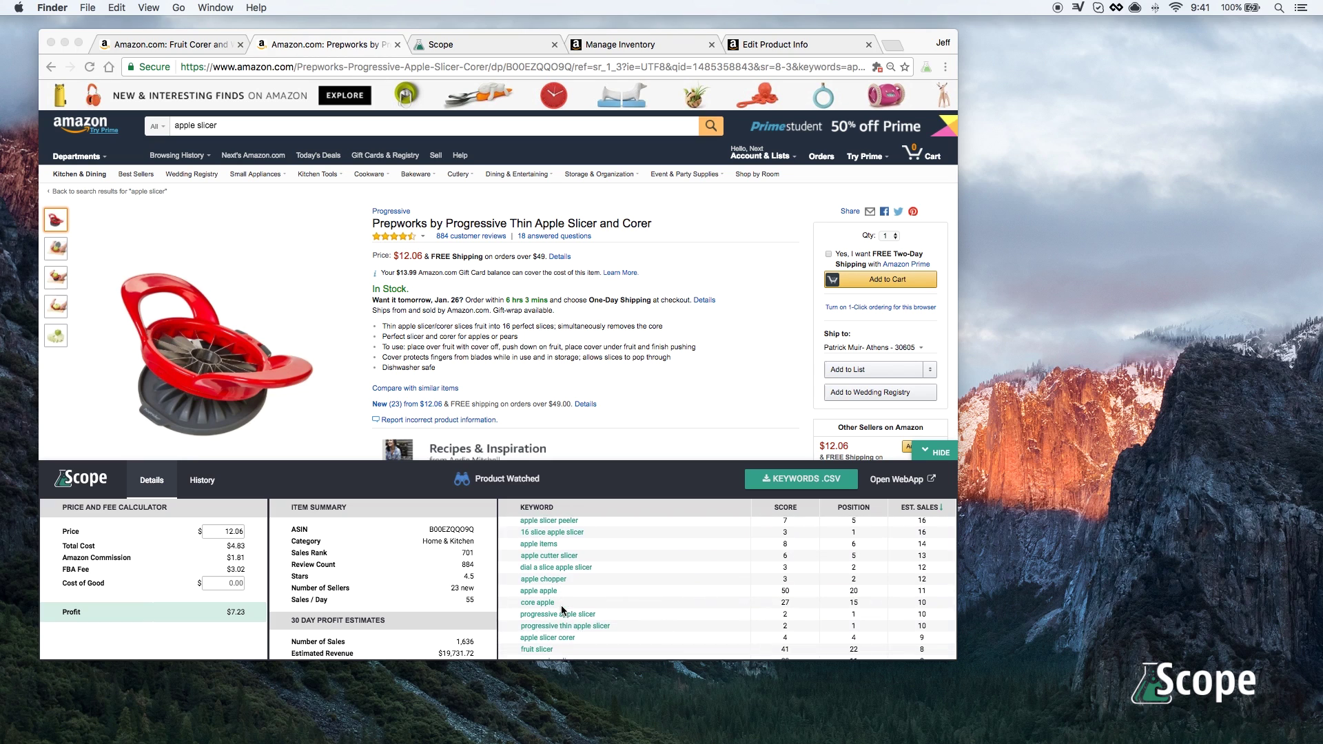
{"action": "scroll", "coordinate": [563, 608], "scroll_direction": "down", "scroll_amount": 6}
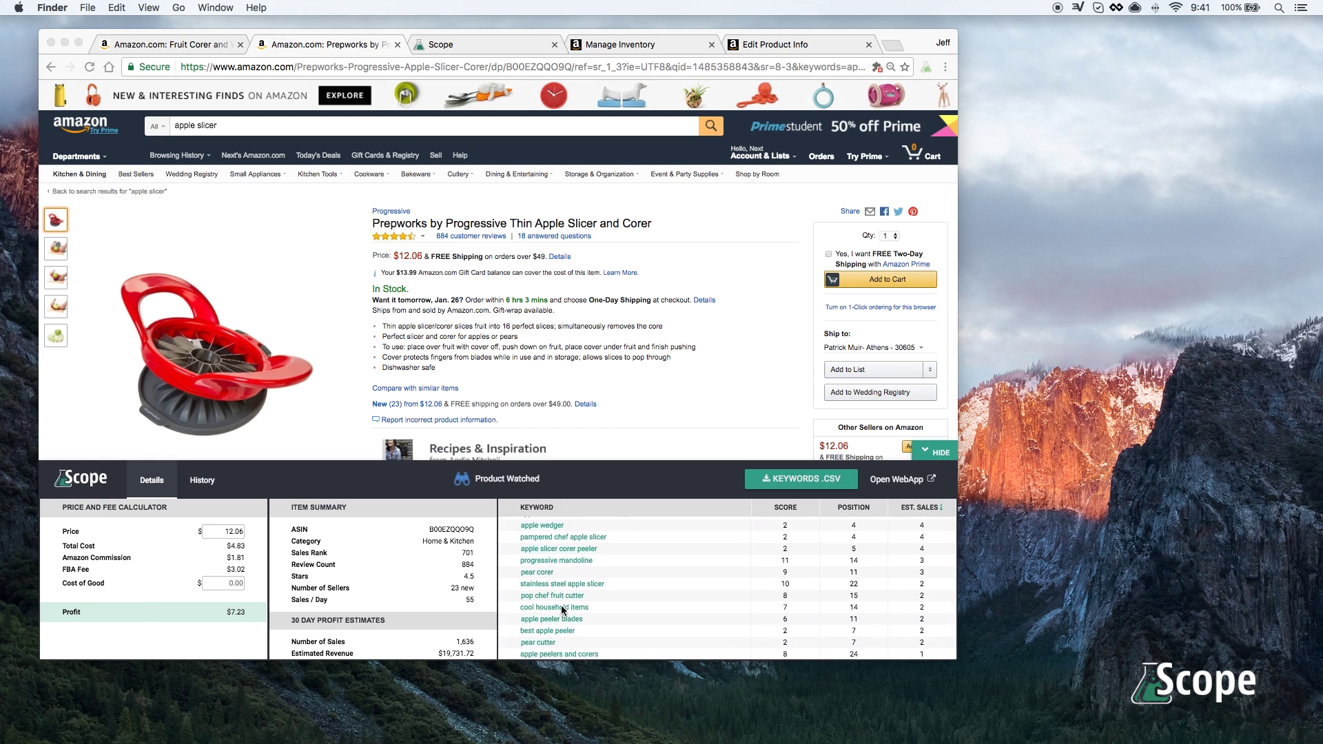
{"action": "scroll", "coordinate": [563, 609], "scroll_direction": "down", "scroll_amount": 8}
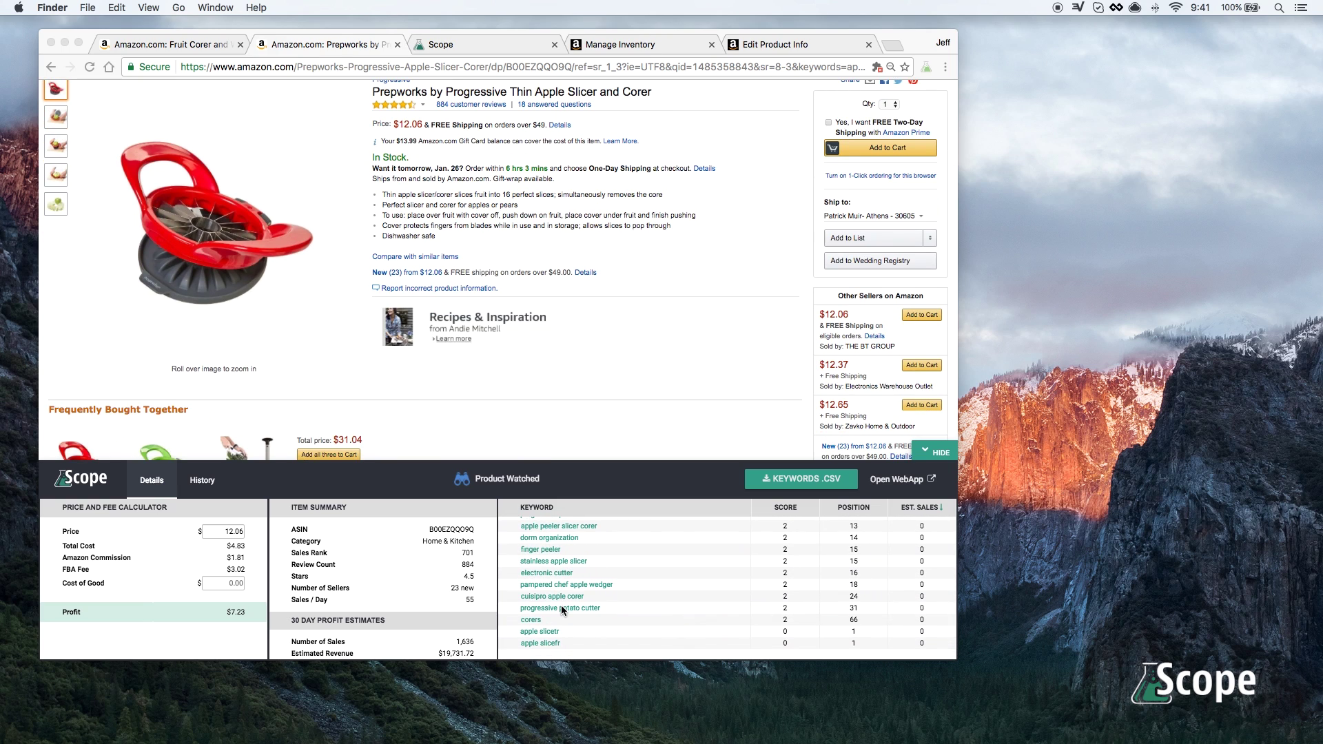
{"action": "left_click", "coordinate": [788, 484]}
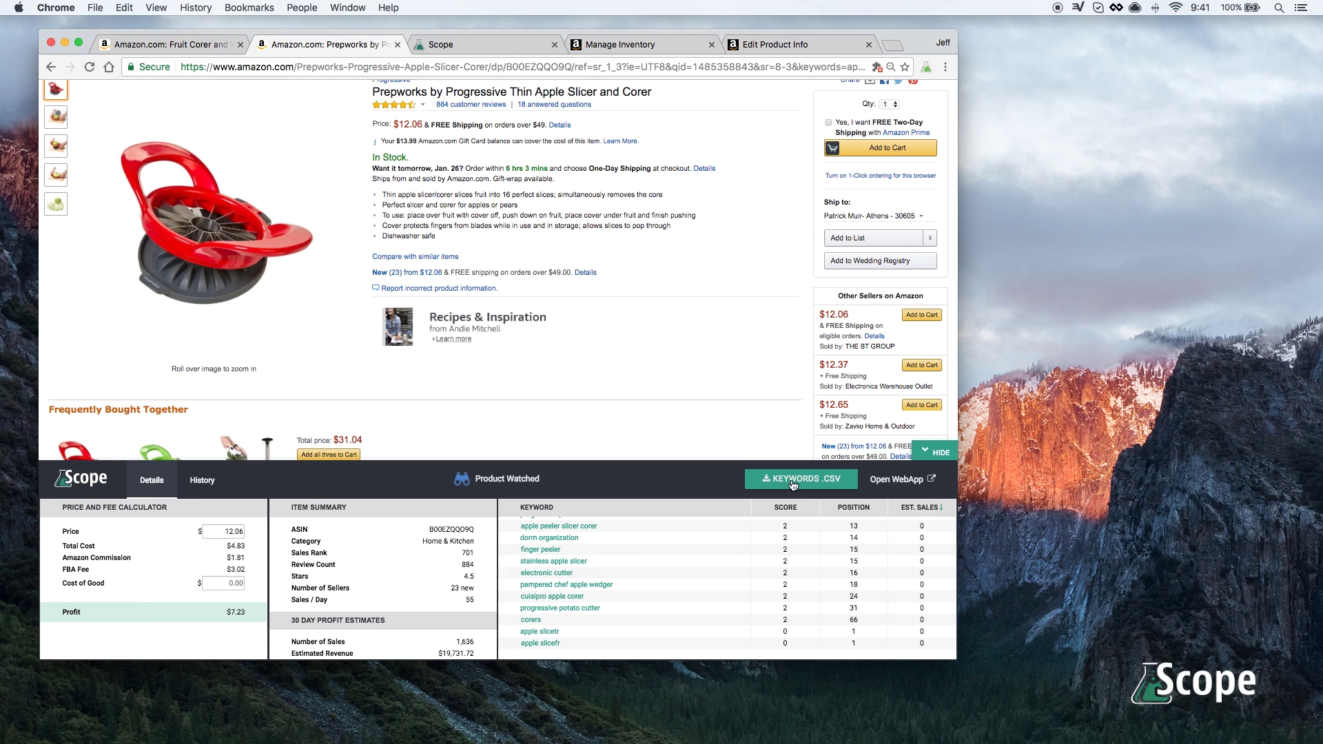
{"action": "left_click", "coordinate": [794, 486]}
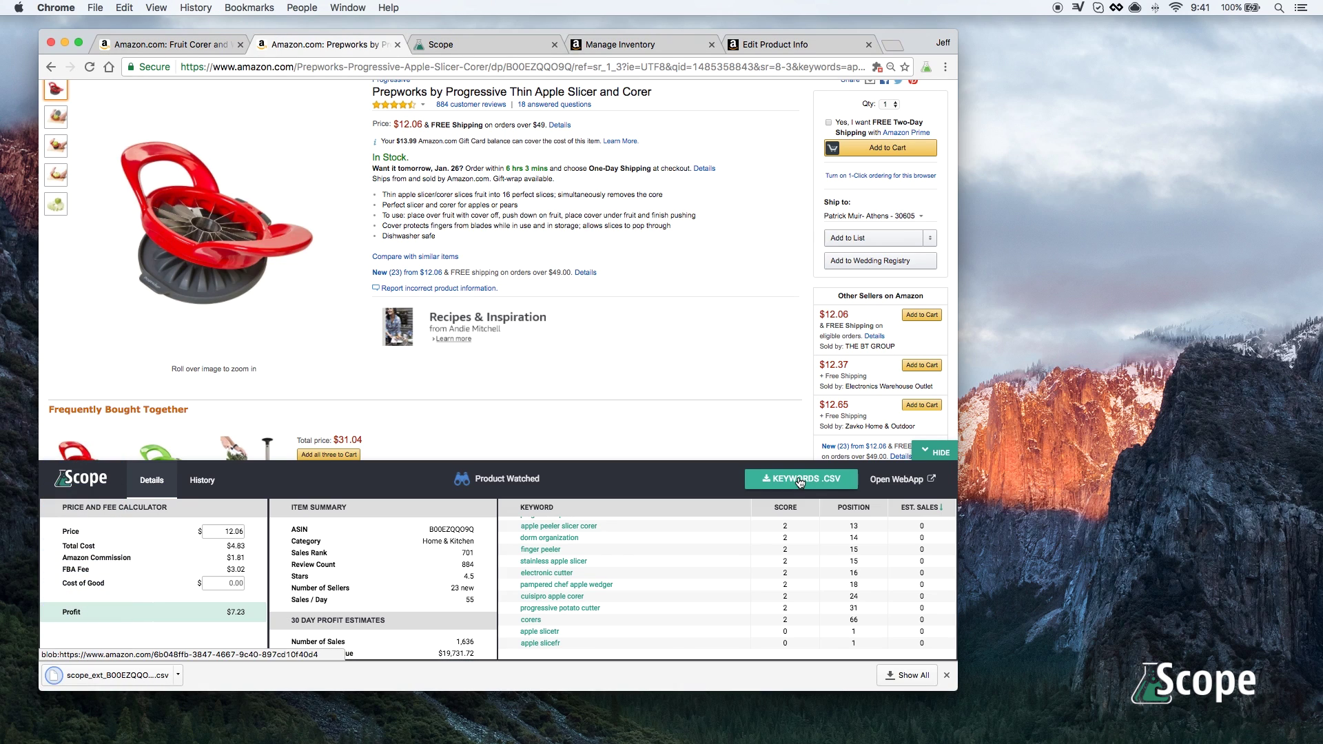
{"action": "left_click", "coordinate": [139, 678]}
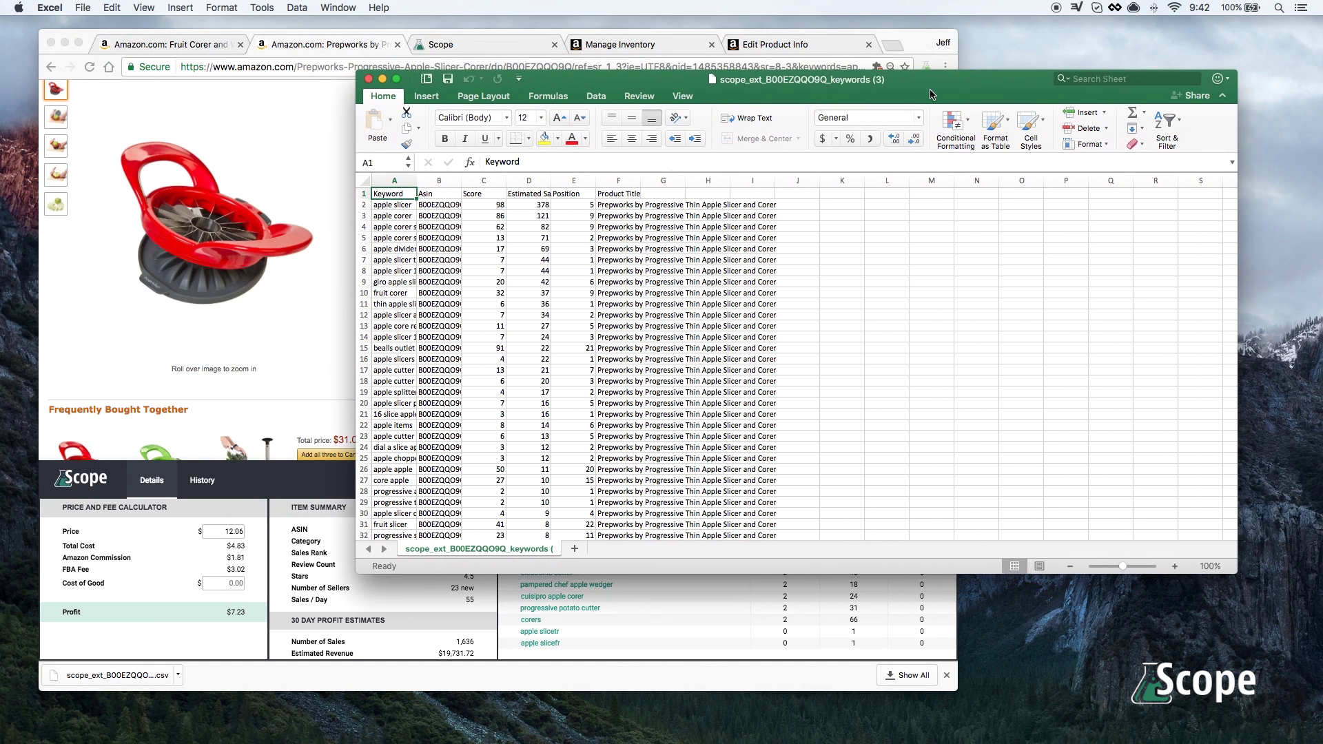
Enlarge the spreadsheet window and clear columns B through H and the Keyword header in A1.
{"action": "left_click_drag", "start_coordinate": [931, 93], "coordinate": [899, 98]}
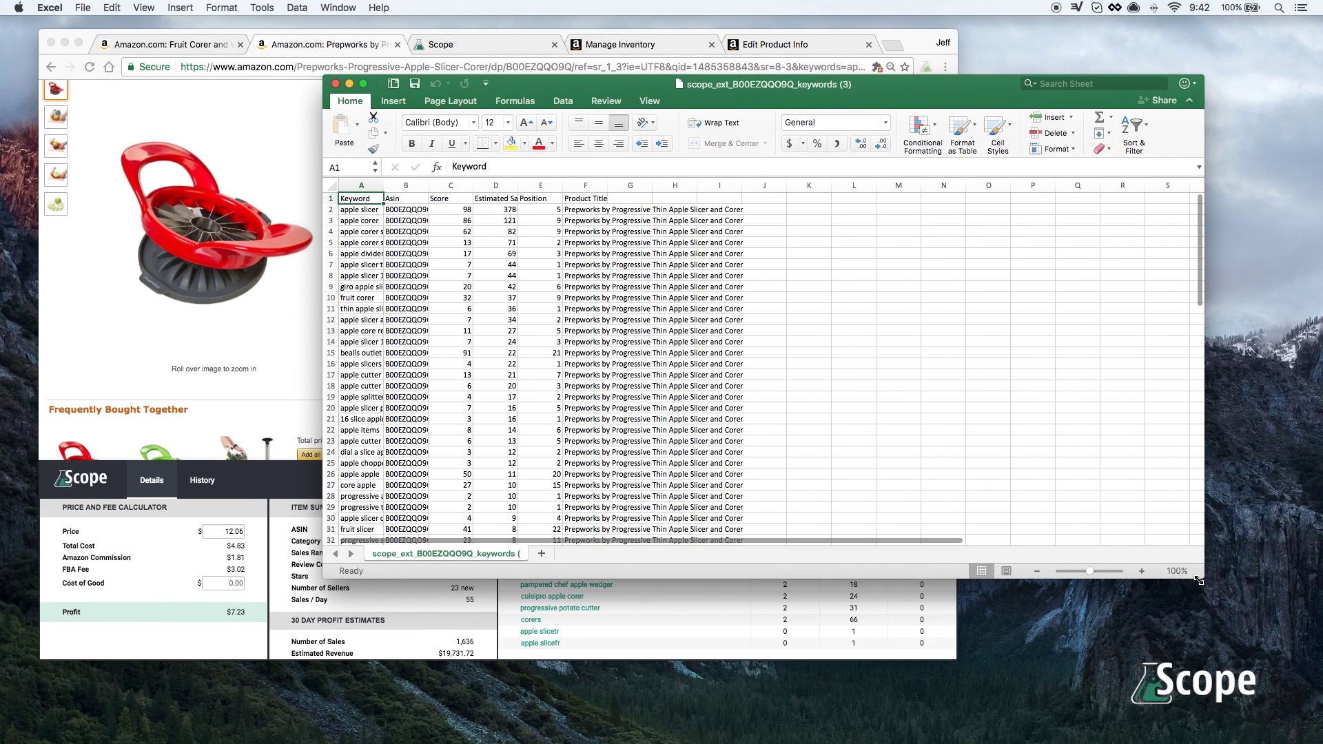
{"action": "left_click_drag", "start_coordinate": [1204, 580], "coordinate": [1206, 674]}
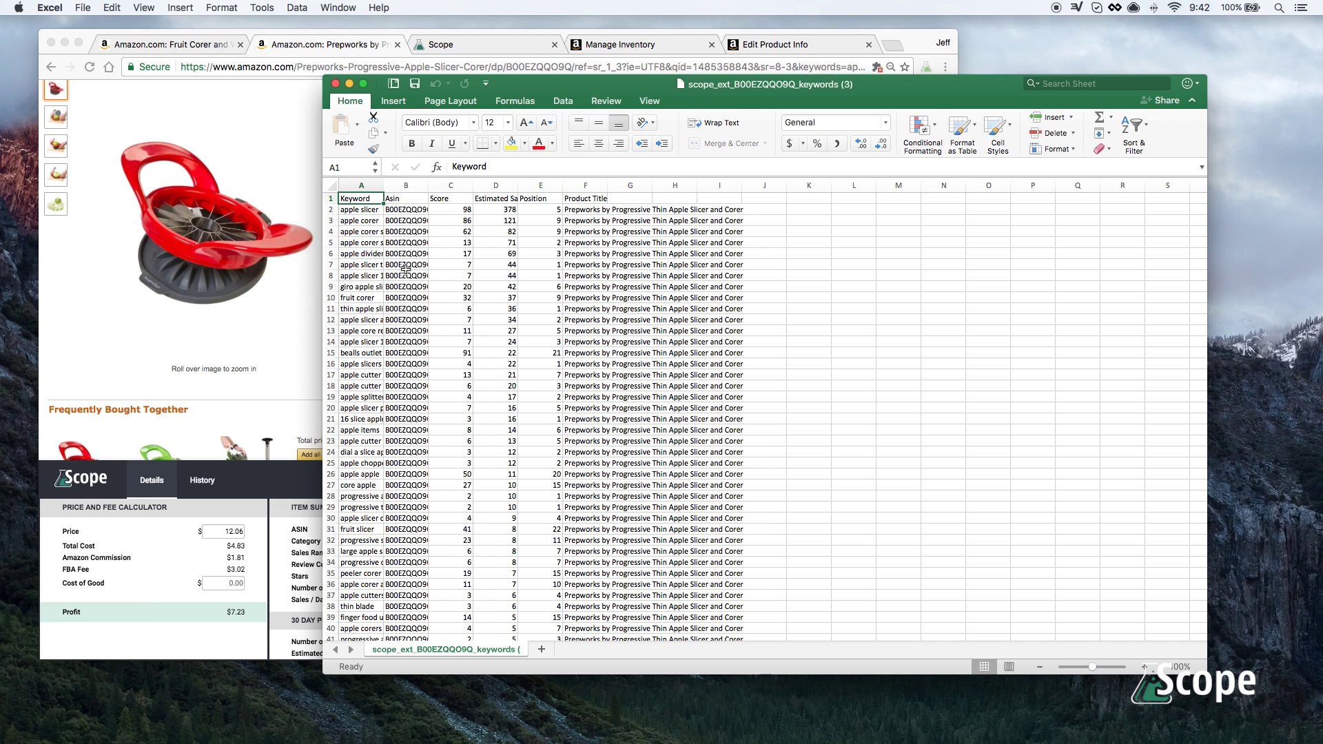
{"action": "left_click_drag", "start_coordinate": [406, 185], "coordinate": [654, 186]}
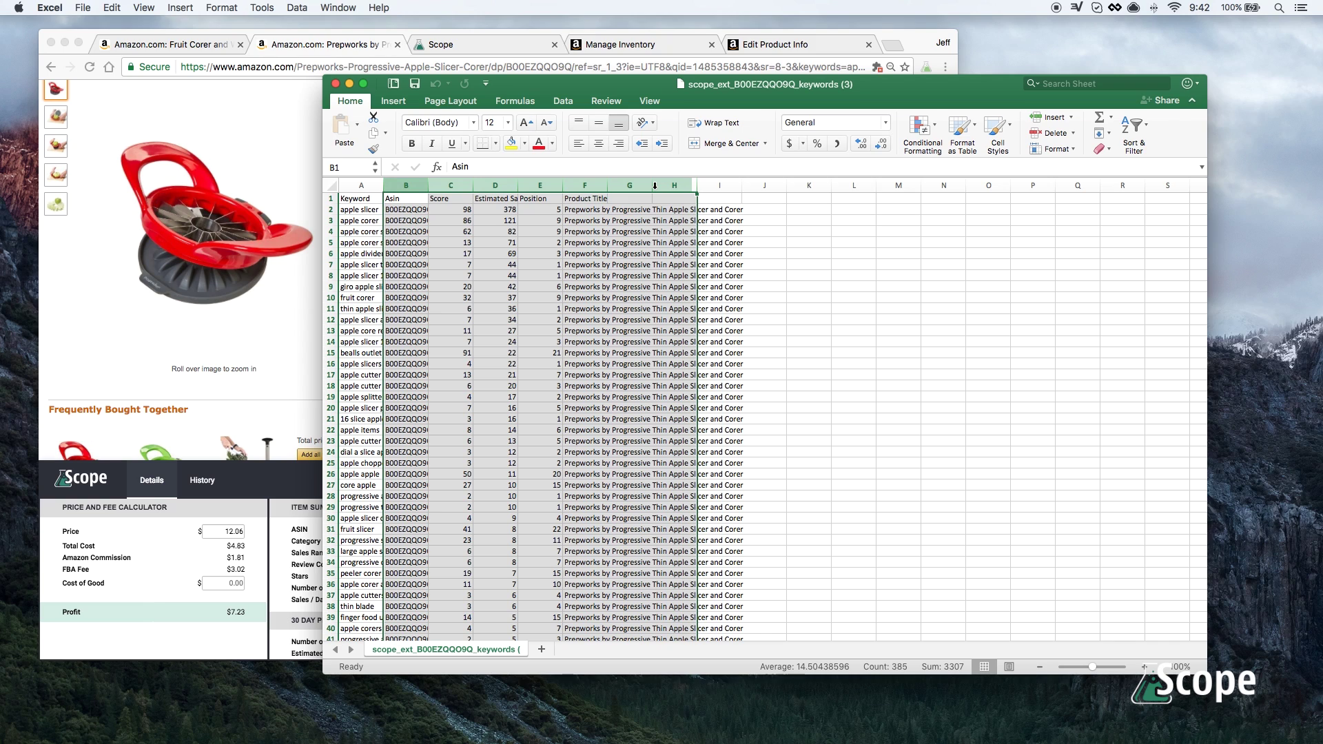
{"action": "key", "text": "Delete"}
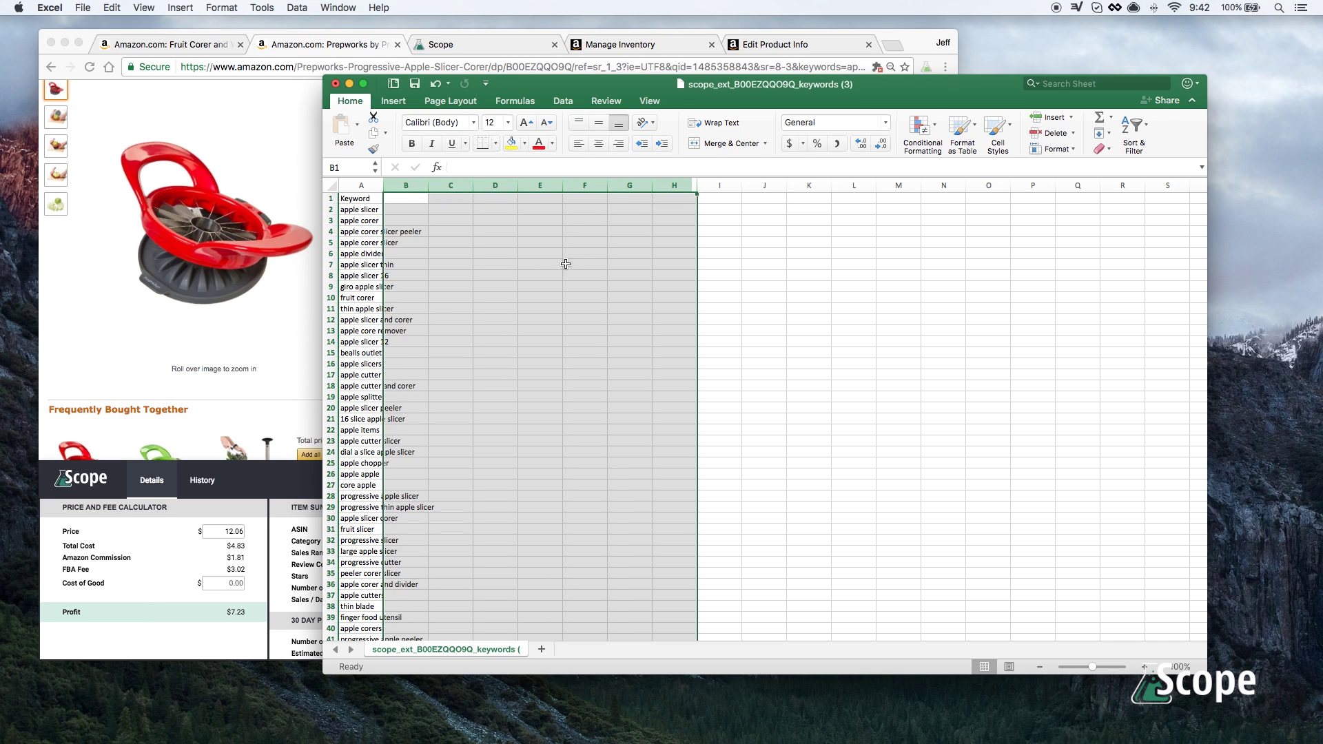
{"action": "left_click", "coordinate": [351, 199]}
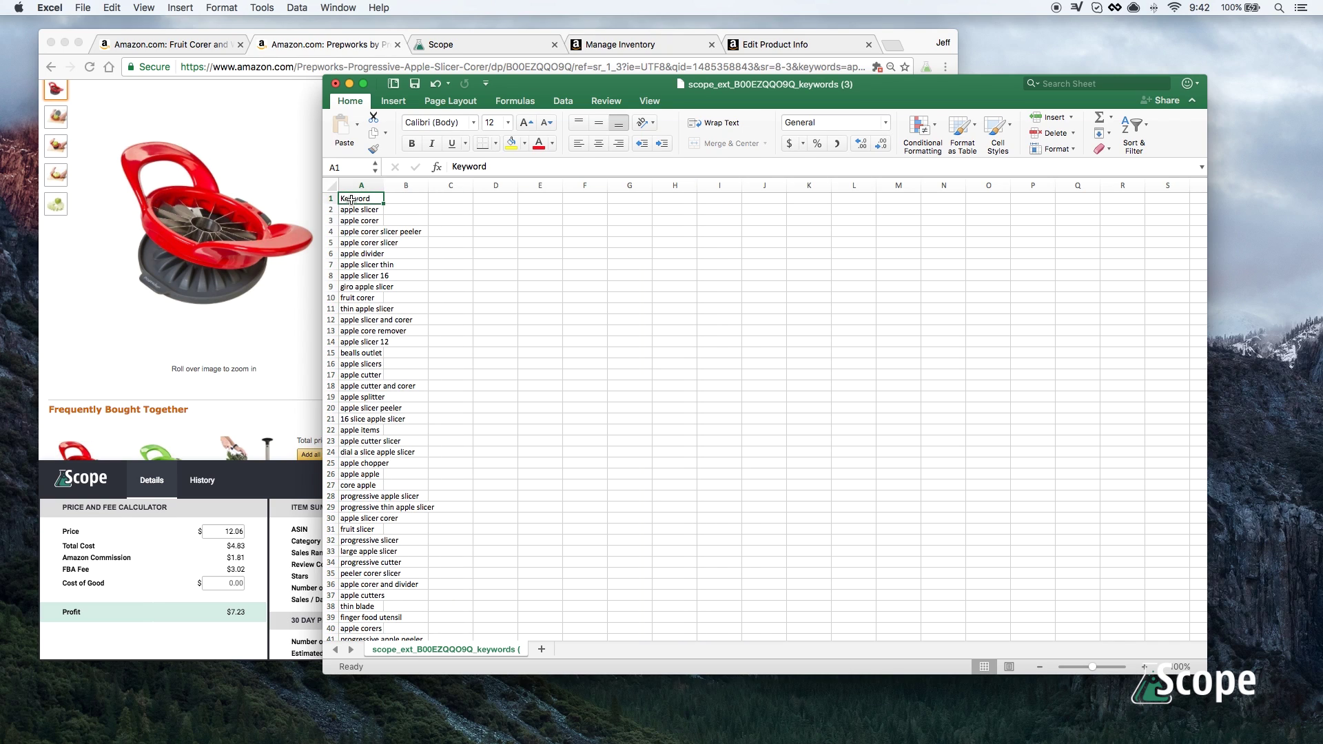
{"action": "key", "text": "Delete"}
Split the keywords in column A into separate columns with Text to Columns, delimited by spaces, in General format.
{"action": "left_click", "coordinate": [357, 184]}
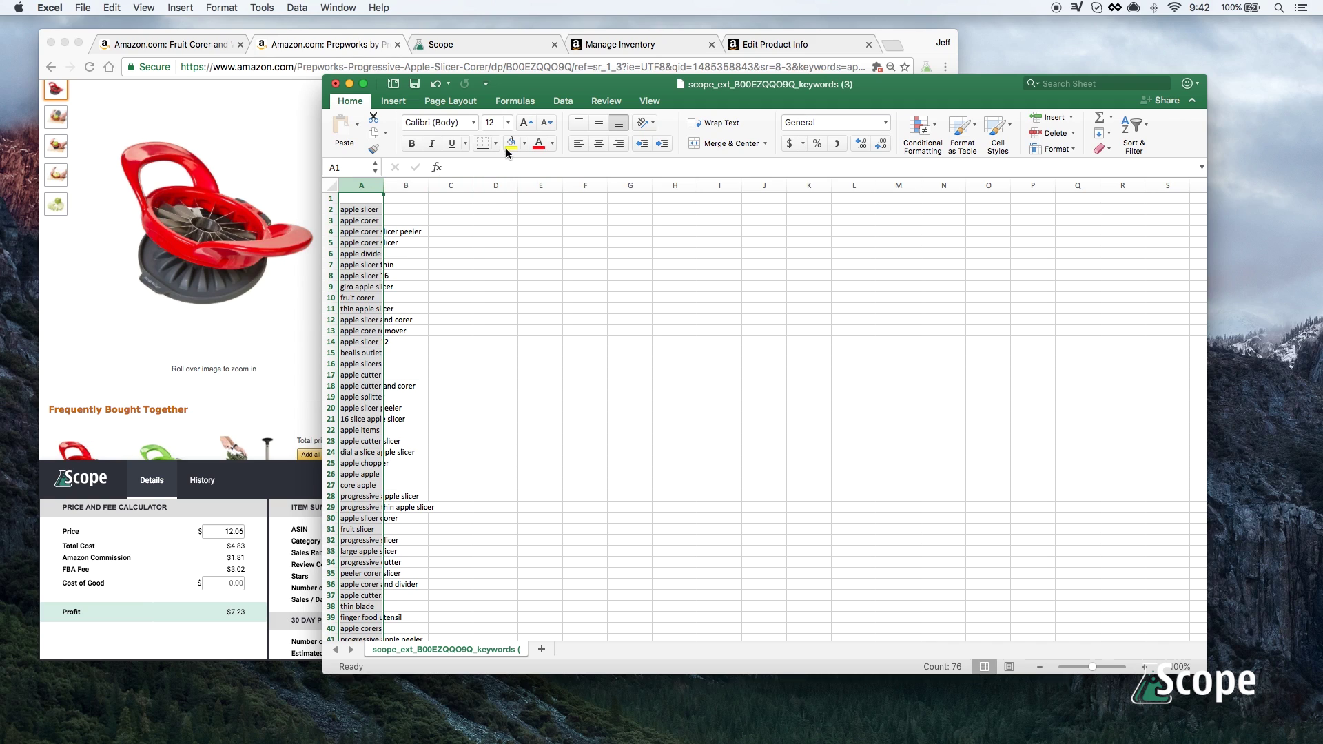
{"action": "left_click", "coordinate": [563, 102]}
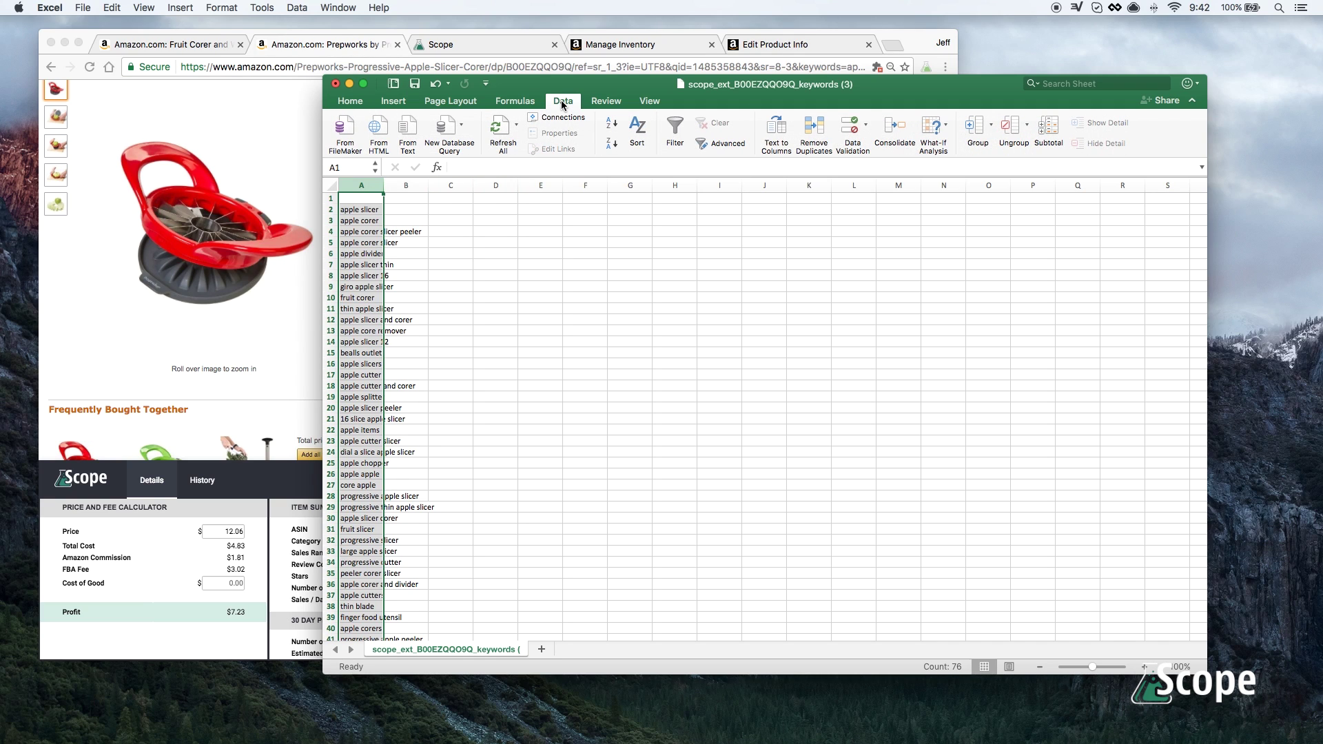
{"action": "left_click", "coordinate": [778, 137]}
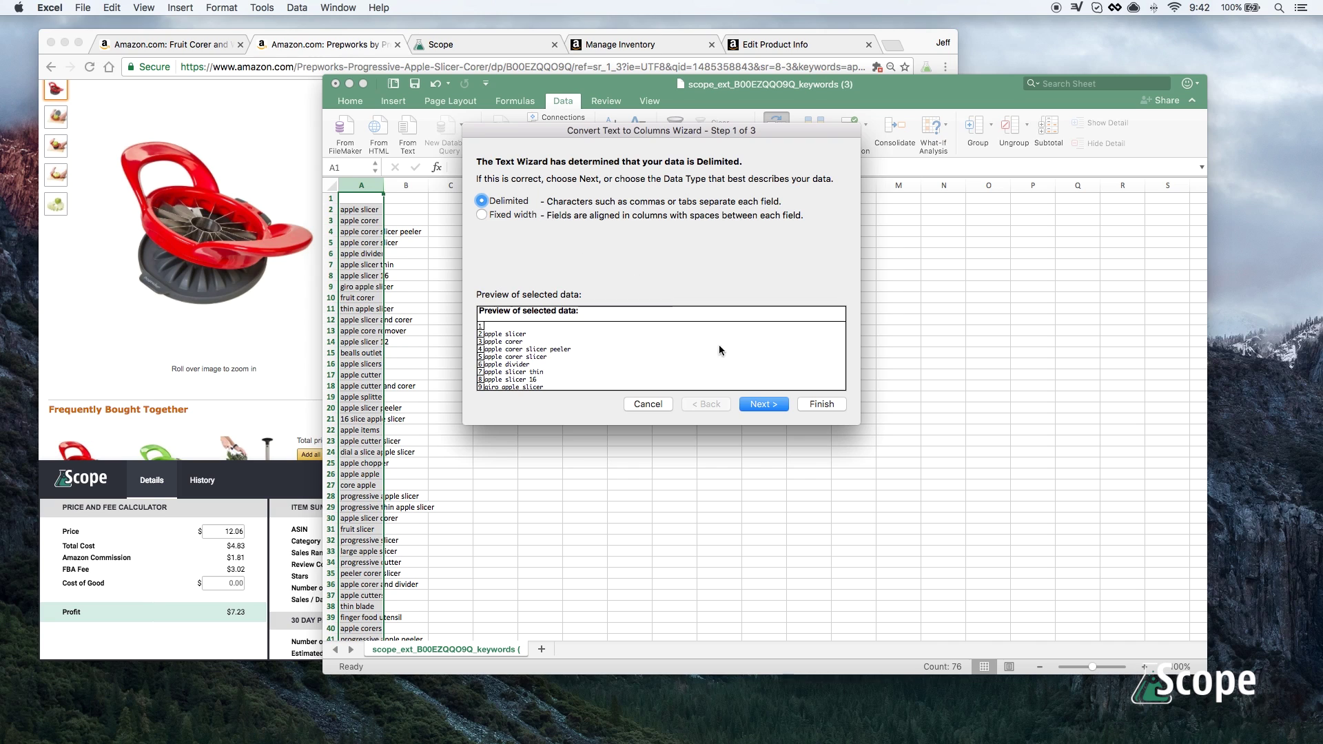
{"action": "left_click", "coordinate": [756, 405]}
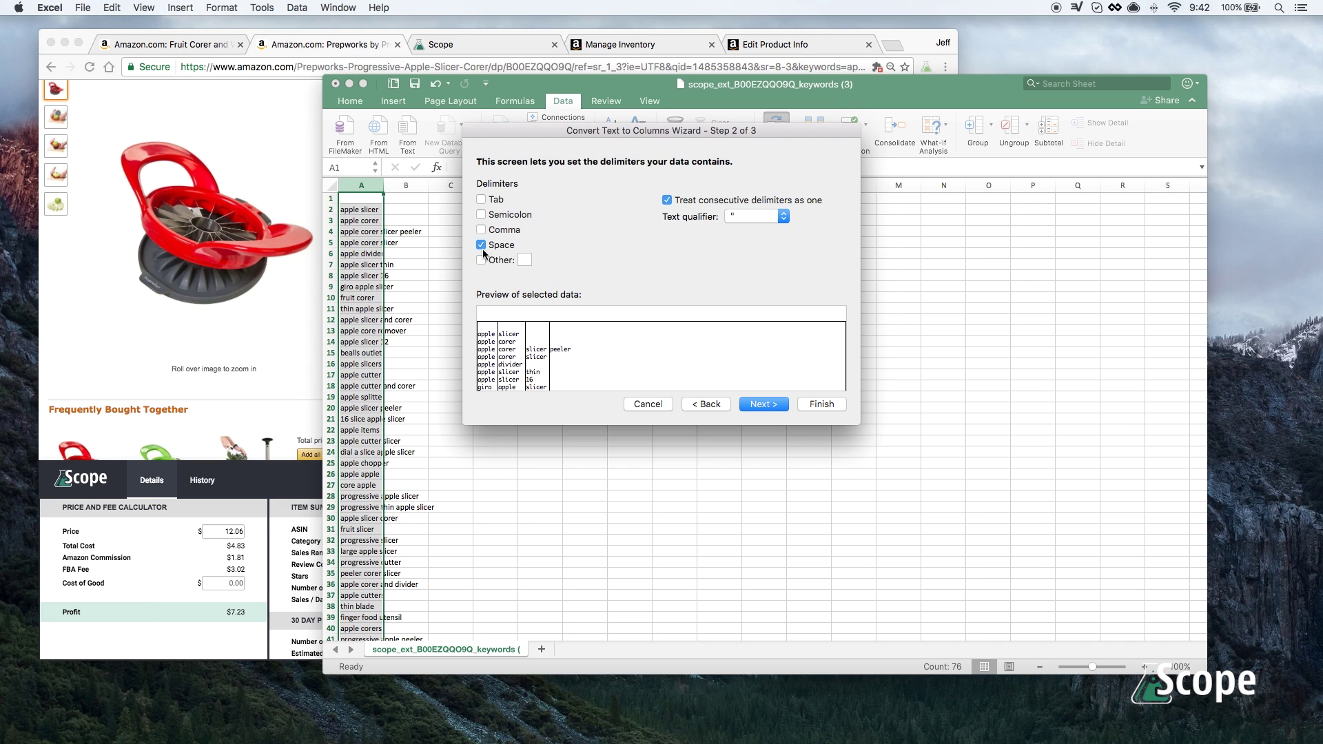
{"action": "left_click", "coordinate": [756, 405]}
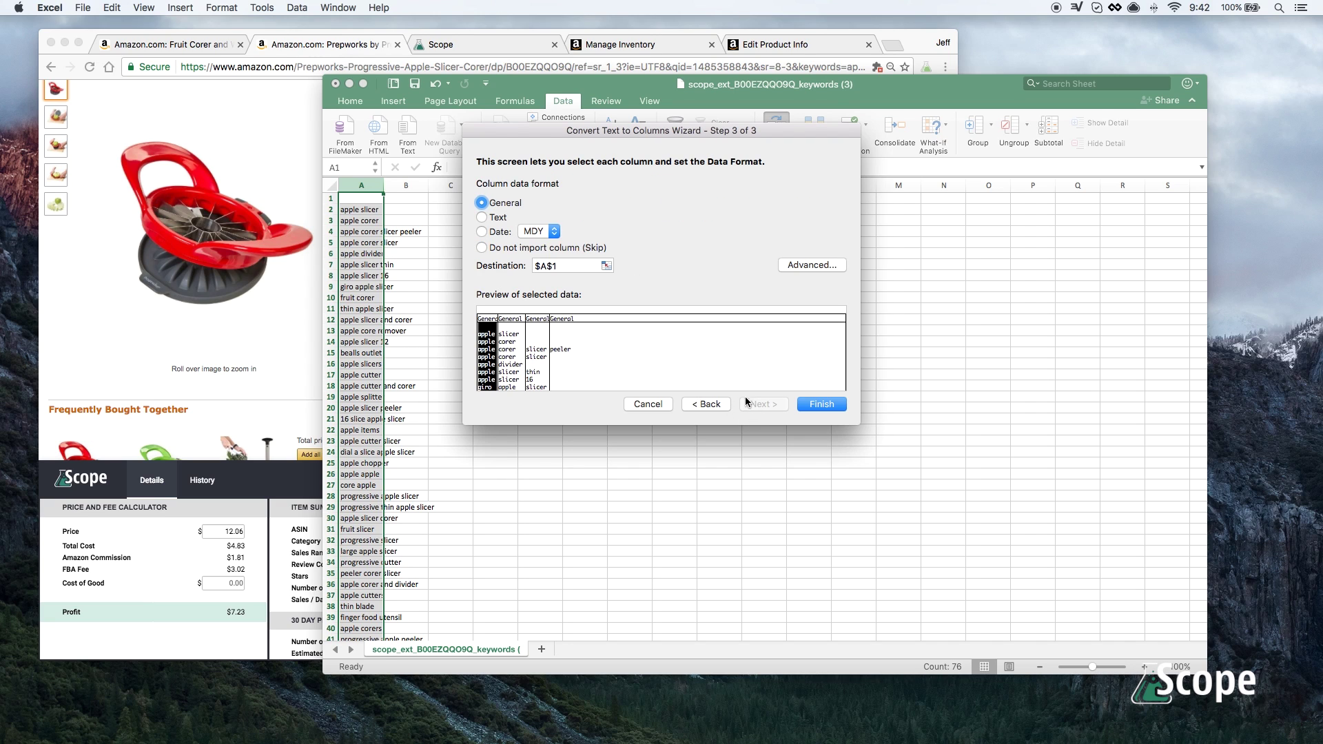
{"action": "left_click", "coordinate": [808, 405]}
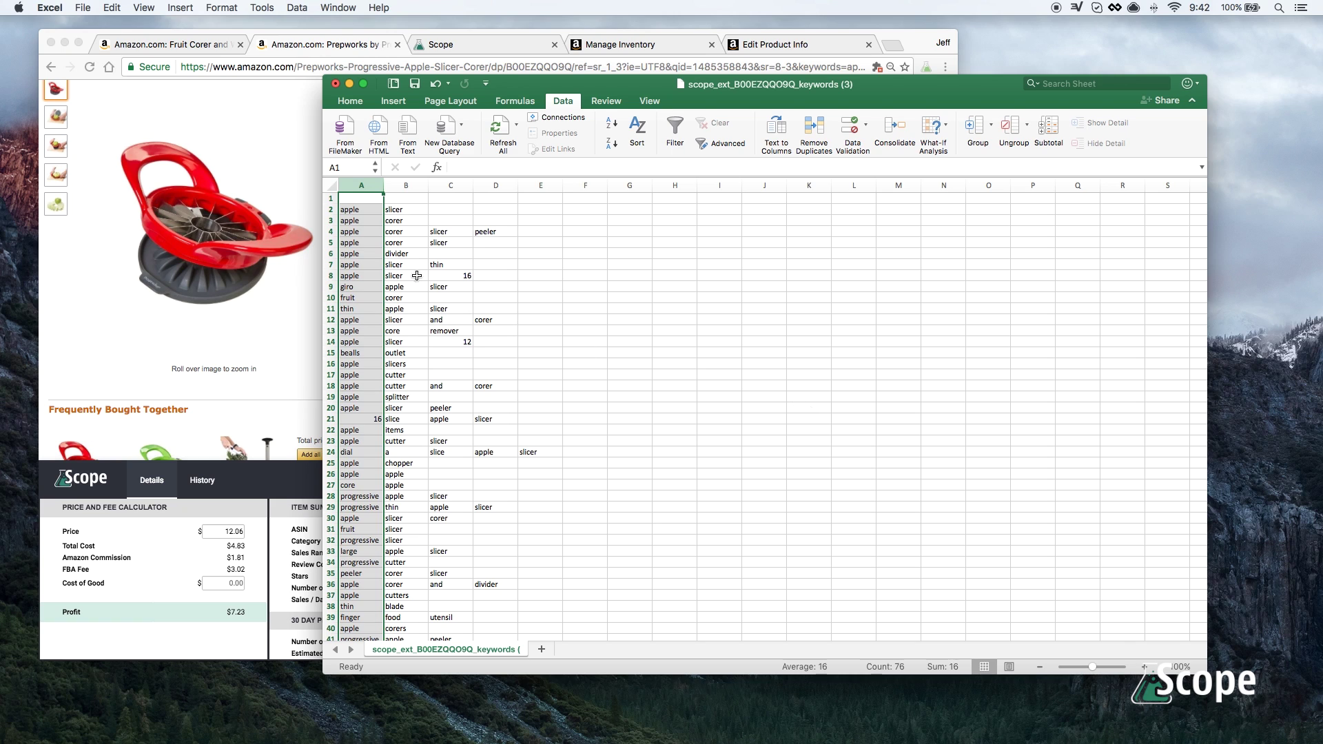
Try to copy all of column B and paste it at A78, below the words in column A.
{"action": "left_click", "coordinate": [402, 184]}
{"action": "key", "text": "super+c"}
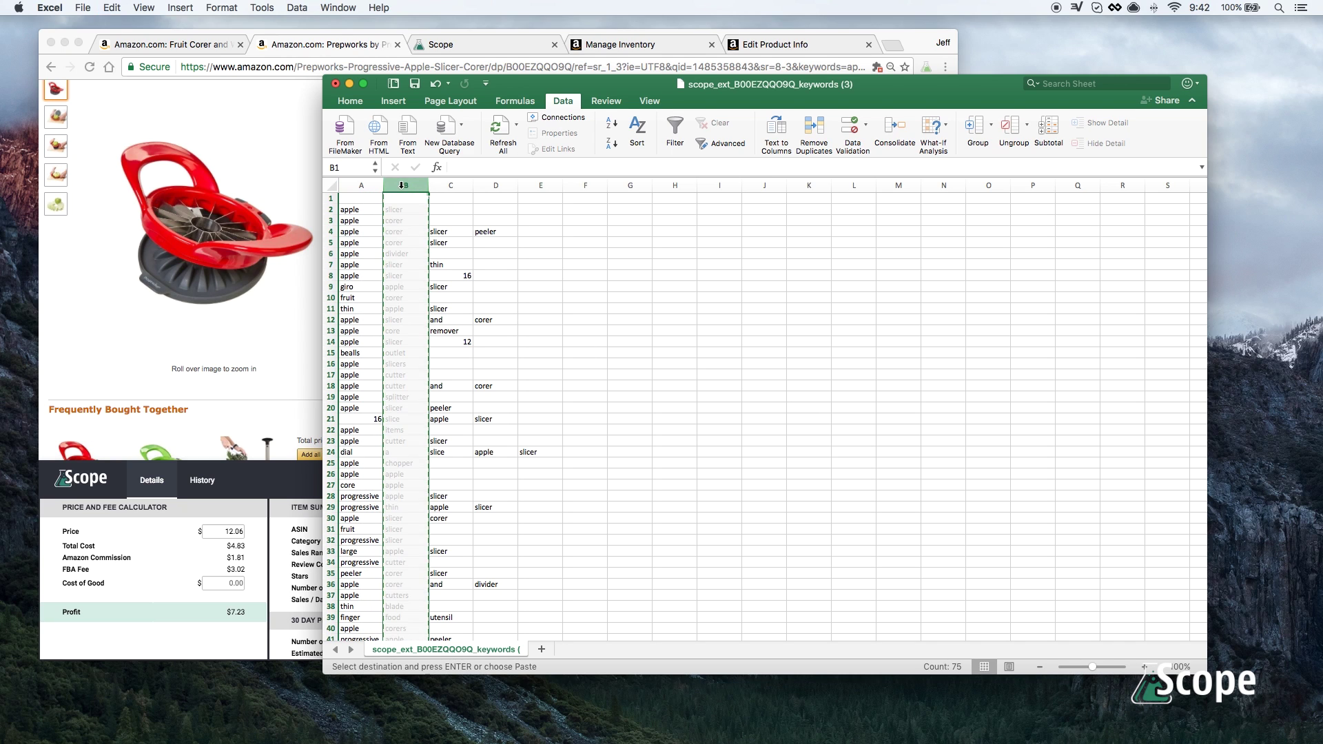
{"action": "scroll", "coordinate": [365, 370], "scroll_direction": "down", "scroll_amount": 10}
{"action": "scroll", "coordinate": [361, 372], "scroll_direction": "down", "scroll_amount": 1}
{"action": "left_click", "coordinate": [358, 468]}
{"action": "key", "text": "super+v"}
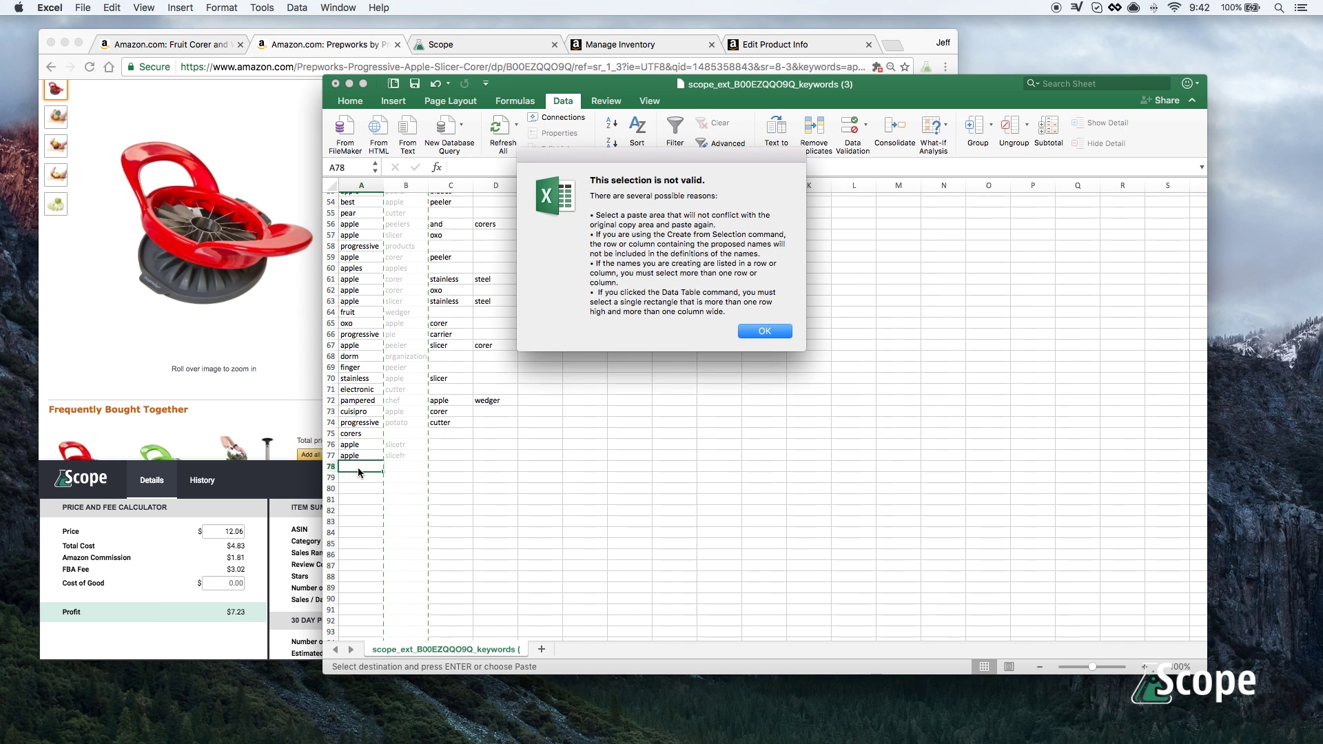
{"action": "left_click", "coordinate": [763, 331]}
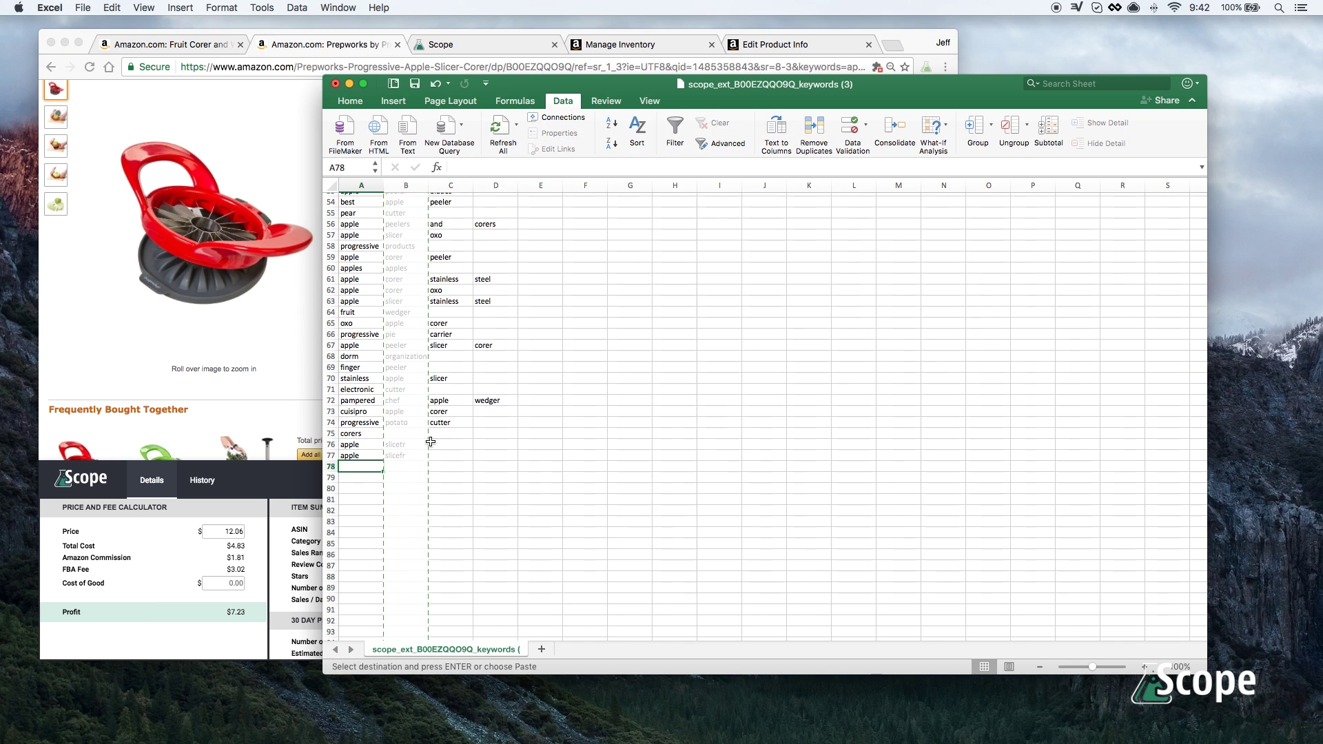
{"action": "left_click", "coordinate": [468, 442]}
{"action": "key", "text": "Escape"}
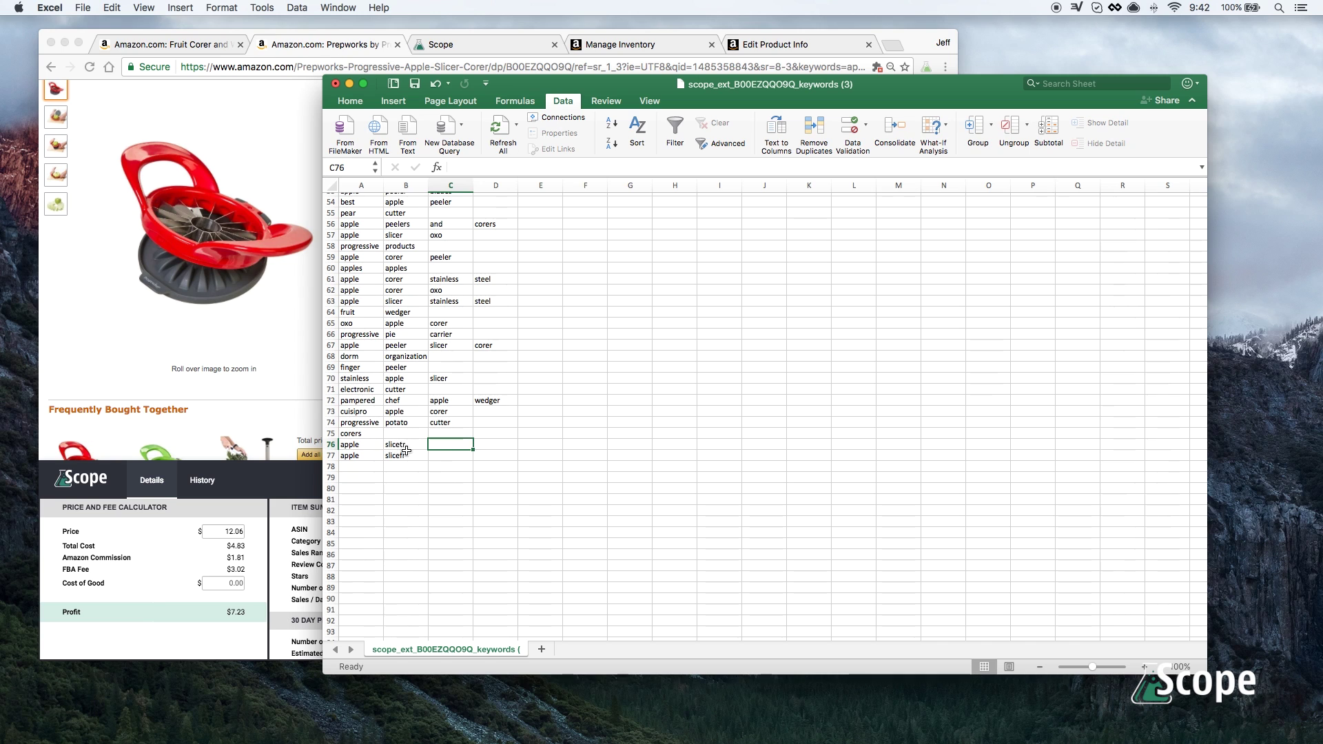
Move the words in B2:B77 to the end of the column A list, starting at A78.
{"action": "left_click_drag", "start_coordinate": [400, 455], "coordinate": [405, 211]}
{"action": "key", "text": "super+x"}
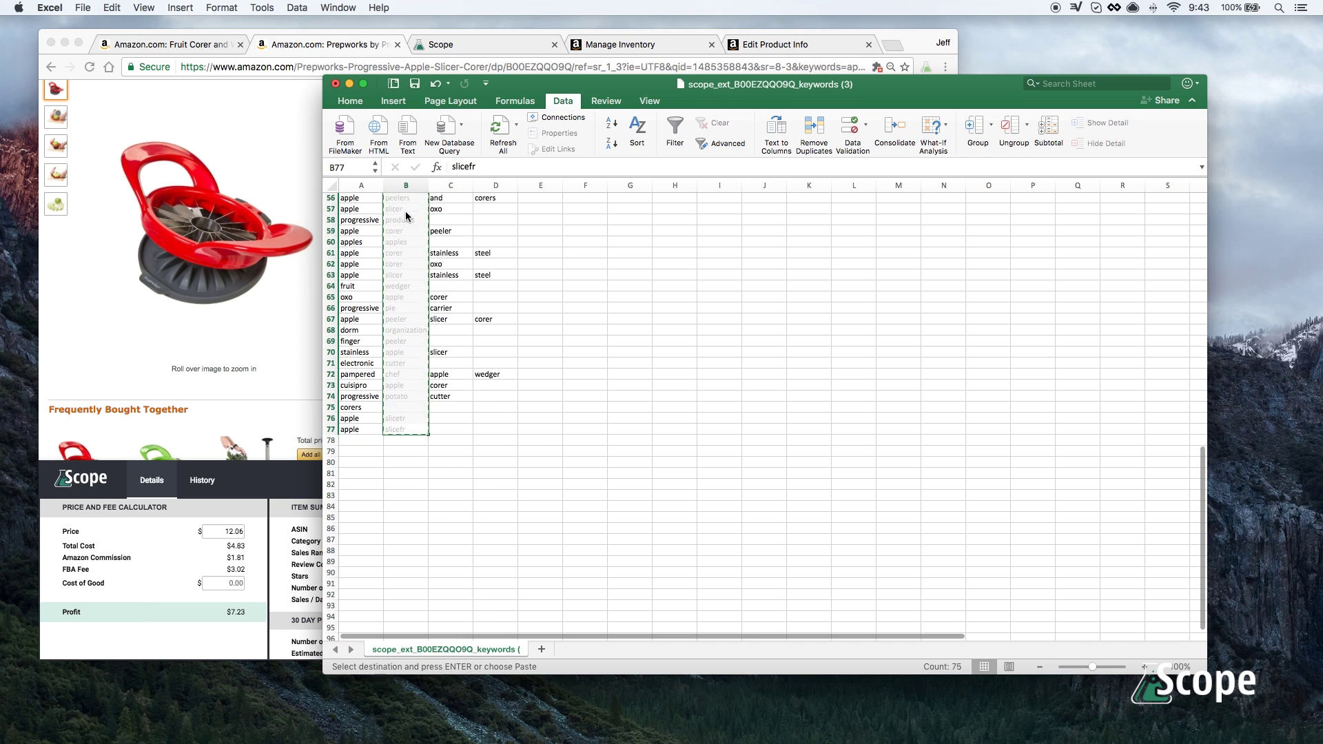
{"action": "scroll", "coordinate": [386, 413], "scroll_direction": "down", "scroll_amount": 15}
{"action": "left_click", "coordinate": [363, 433]}
{"action": "key", "text": "super+v"}
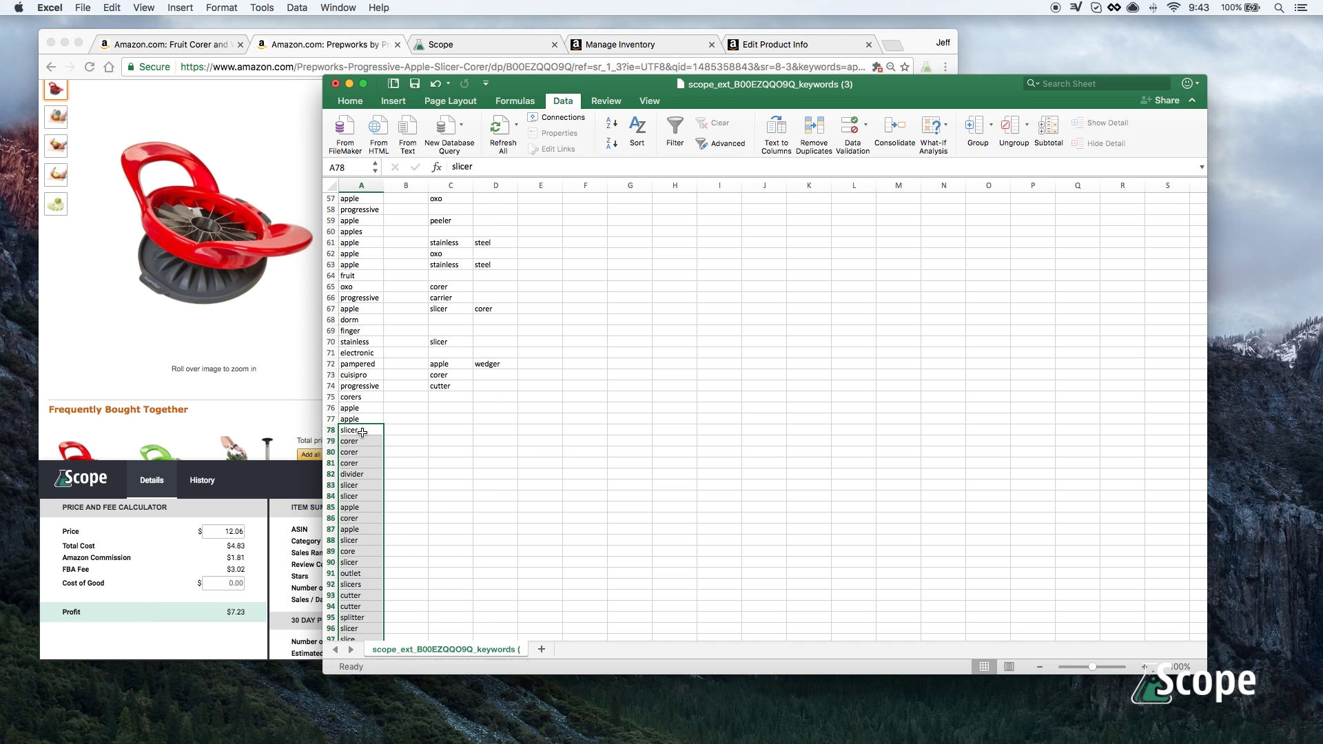
Move the words in C5:C74 to the end of the column A list, starting at A154.
{"action": "left_click_drag", "start_coordinate": [451, 387], "coordinate": [448, 236]}
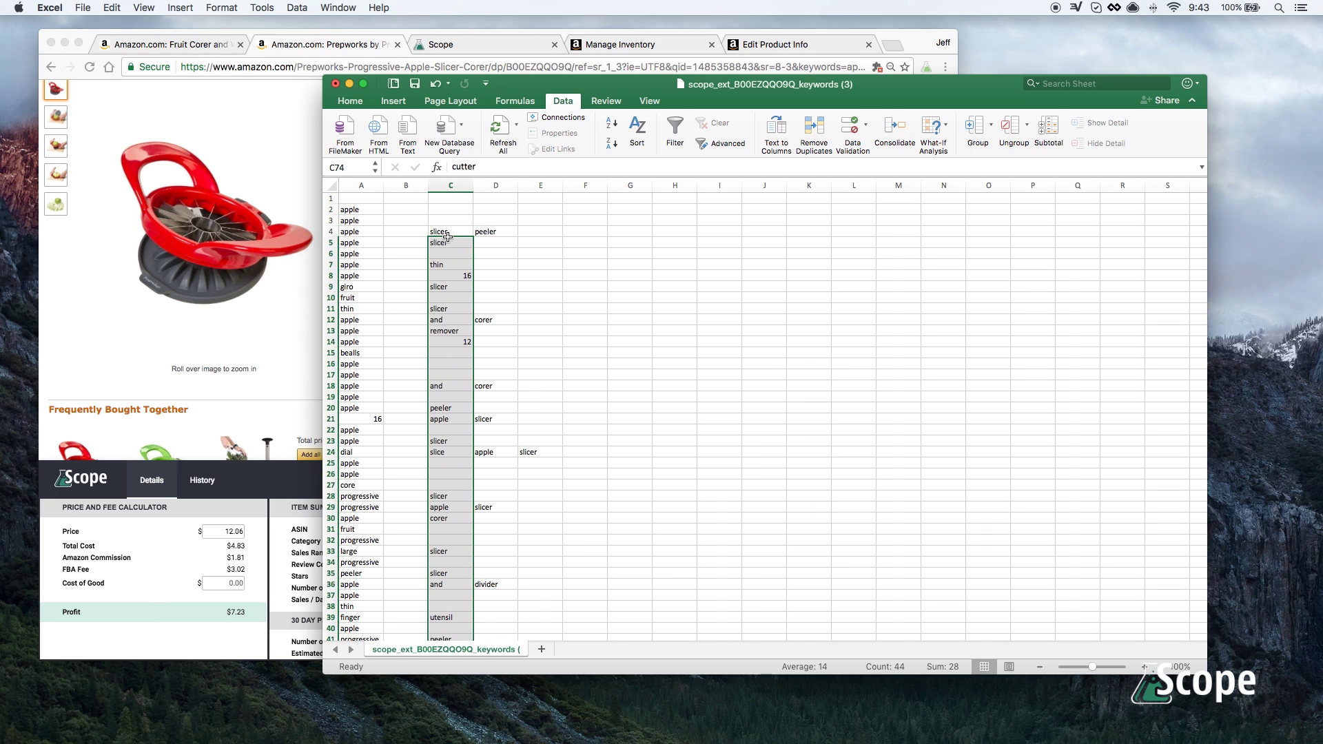
{"action": "key", "text": "super+c"}
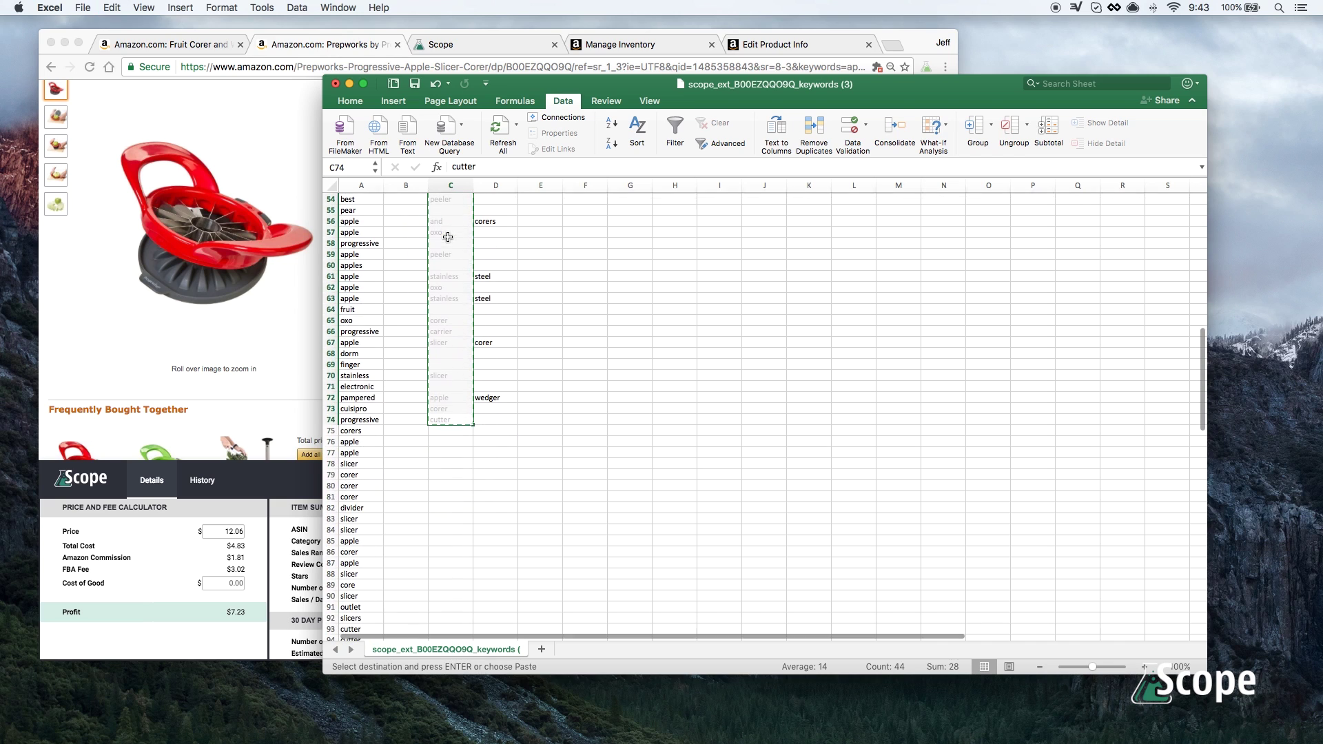
{"action": "scroll", "coordinate": [385, 502], "scroll_direction": "down", "scroll_amount": 15}
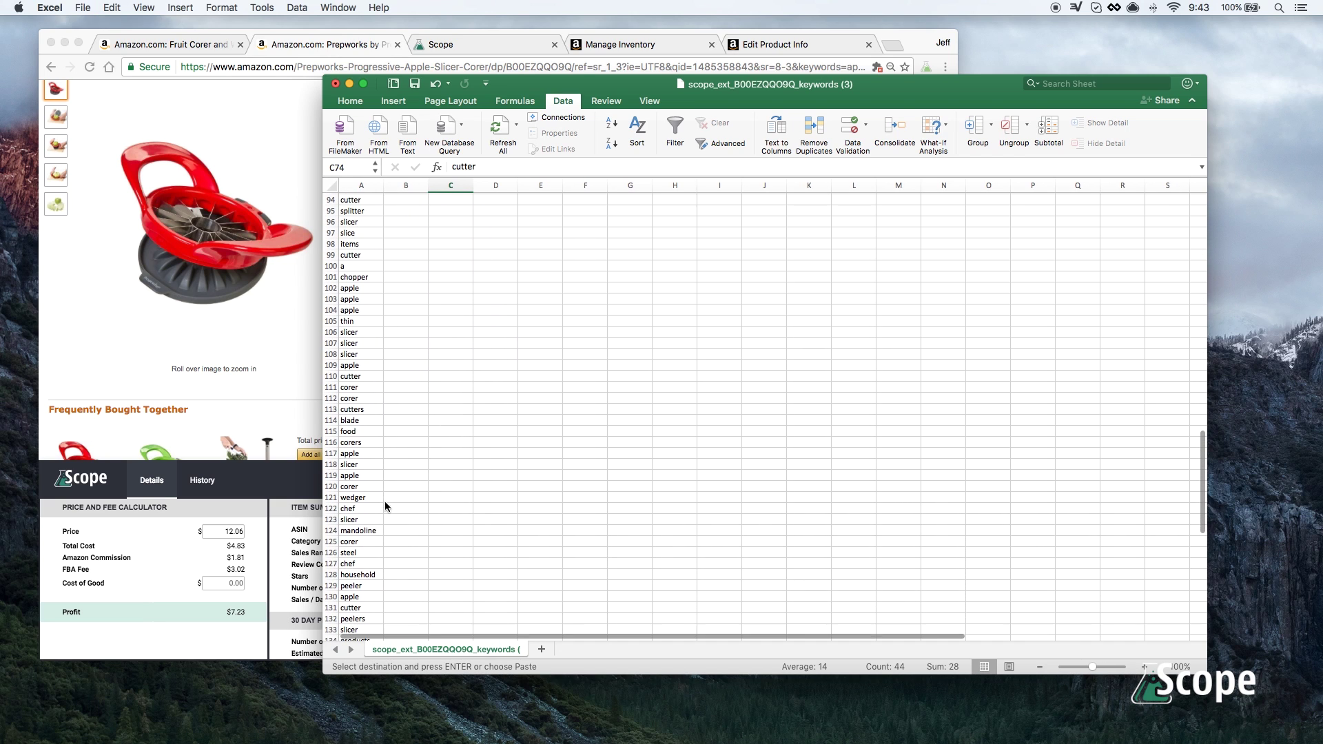
{"action": "scroll", "coordinate": [384, 501], "scroll_direction": "down", "scroll_amount": 10}
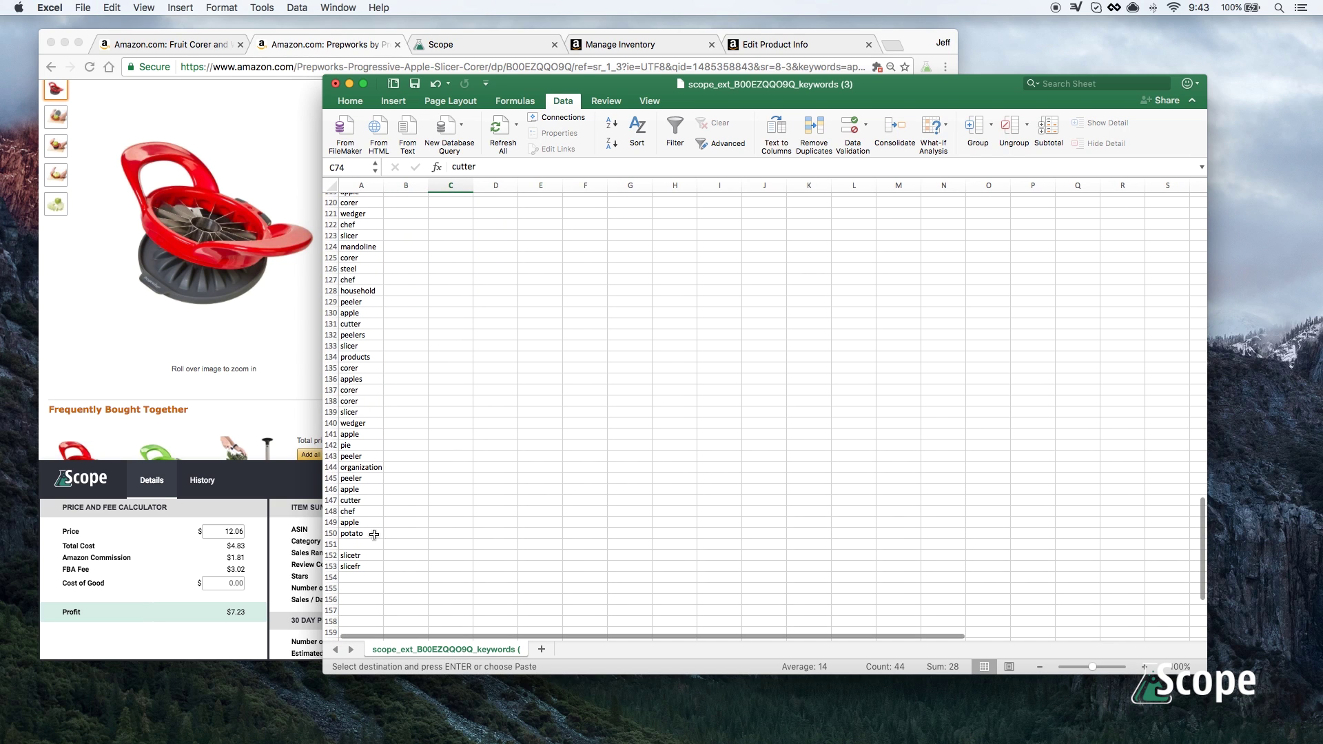
{"action": "left_click", "coordinate": [361, 577]}
{"action": "key", "text": "Return"}
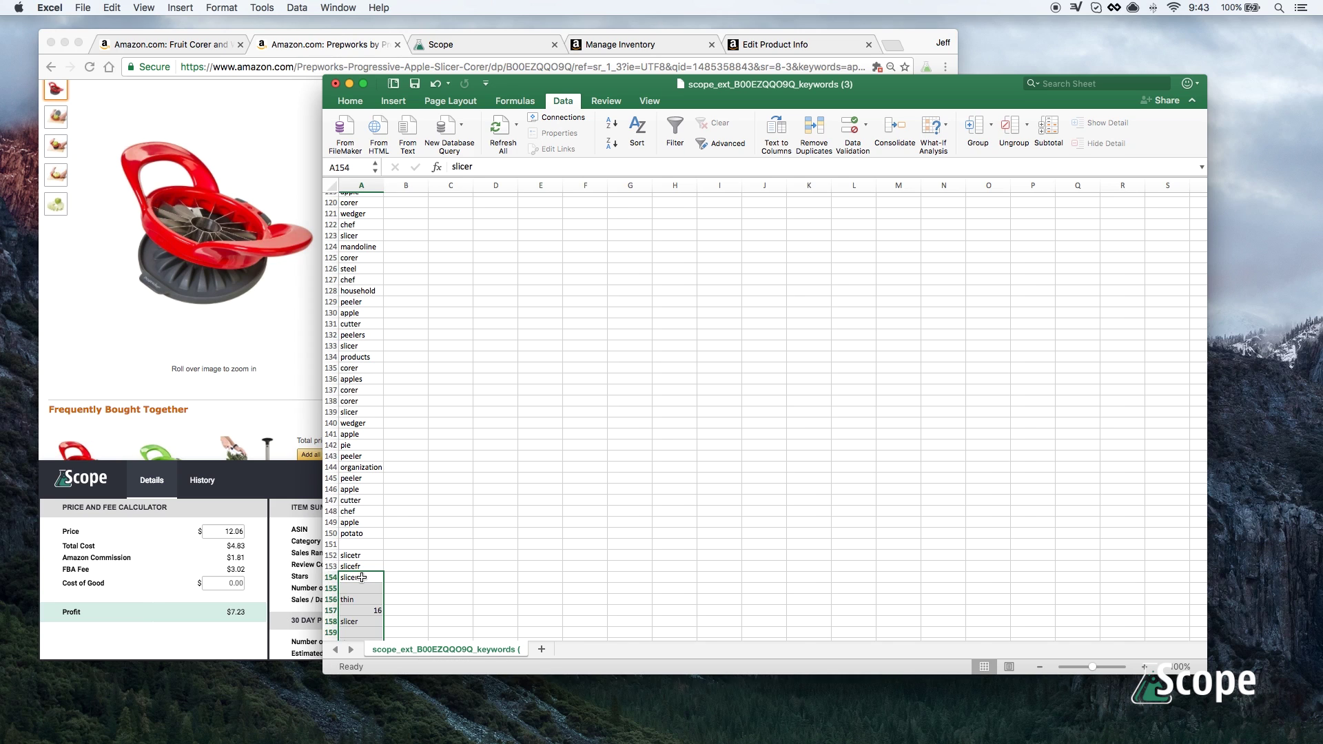
Move the words in D4:D72 to the end of the column A list, starting at A224.
{"action": "scroll", "coordinate": [461, 362], "scroll_direction": "up", "scroll_amount": 20}
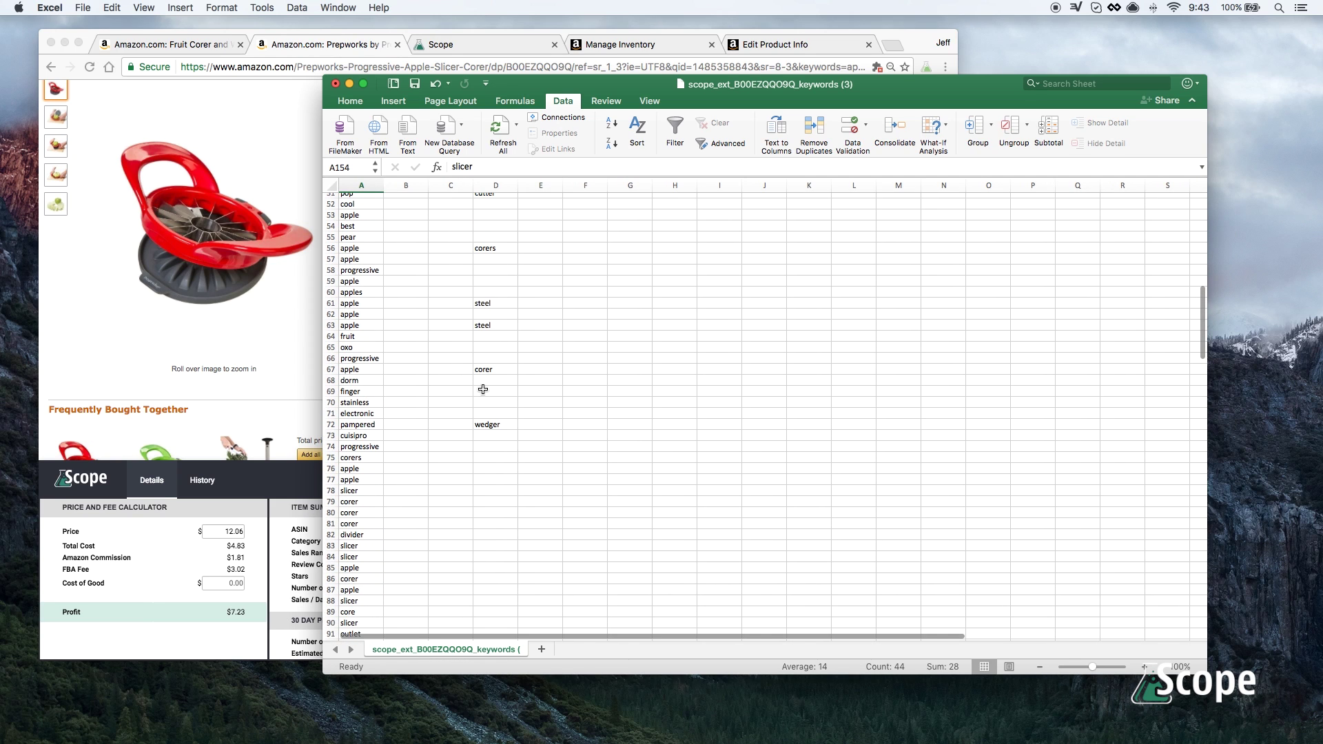
{"action": "left_click_drag", "start_coordinate": [486, 398], "coordinate": [483, 233]}
{"action": "key", "text": "super+c"}
{"action": "scroll", "coordinate": [424, 427], "scroll_direction": "down", "scroll_amount": 20}
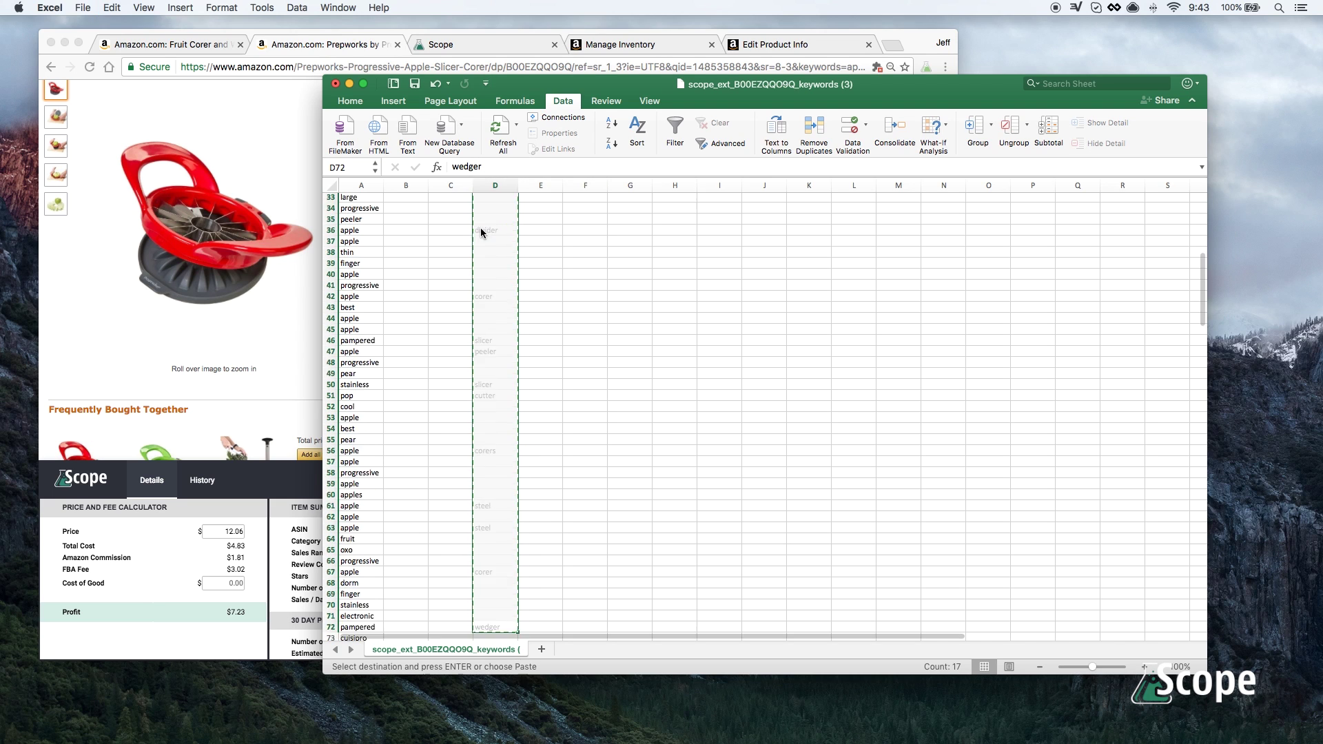
{"action": "scroll", "coordinate": [424, 444], "scroll_direction": "down", "scroll_amount": 20}
{"action": "scroll", "coordinate": [422, 443], "scroll_direction": "up", "scroll_amount": 4}
{"action": "left_click", "coordinate": [356, 254]}
{"action": "key", "text": "Return"}
Delete the leftover word "slicer" from cells C4 and E24.
{"action": "scroll", "coordinate": [465, 273], "scroll_direction": "up", "scroll_amount": 13}
{"action": "scroll", "coordinate": [465, 275], "scroll_direction": "up", "scroll_amount": 20}
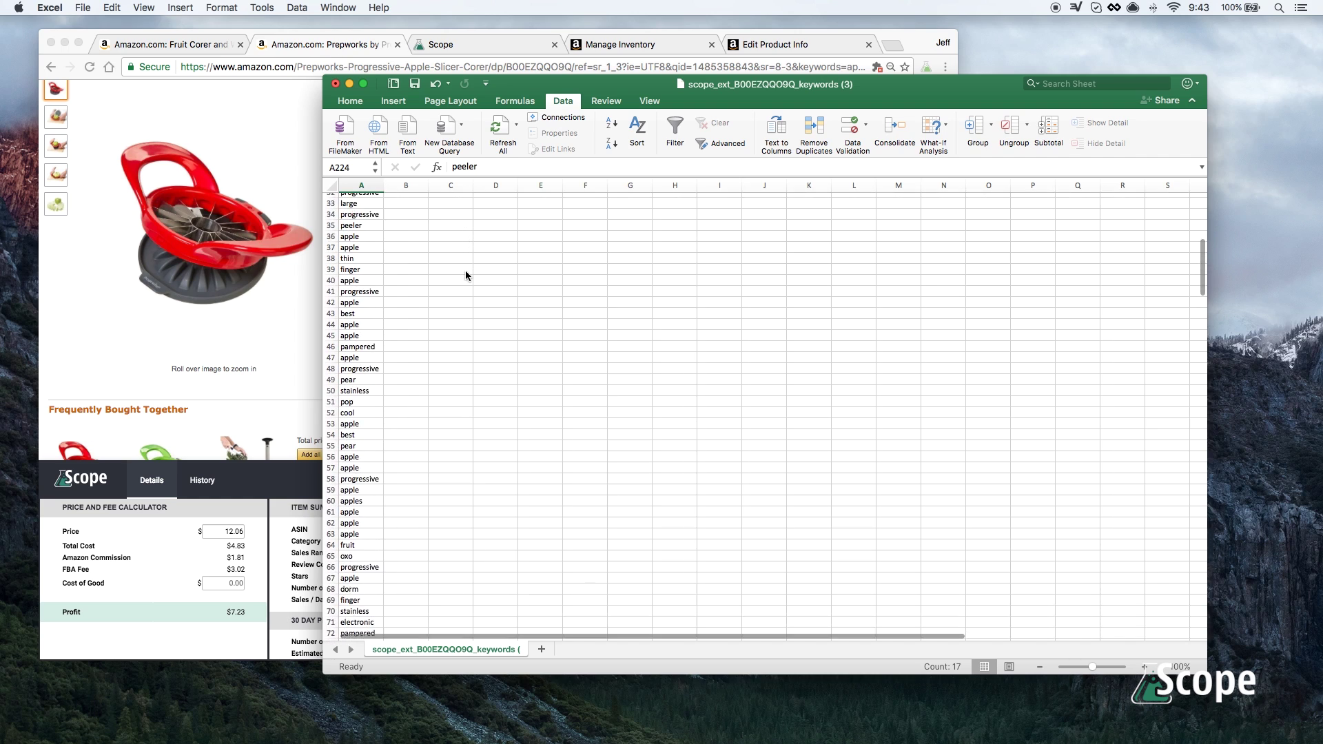
{"action": "left_click", "coordinate": [446, 233]}
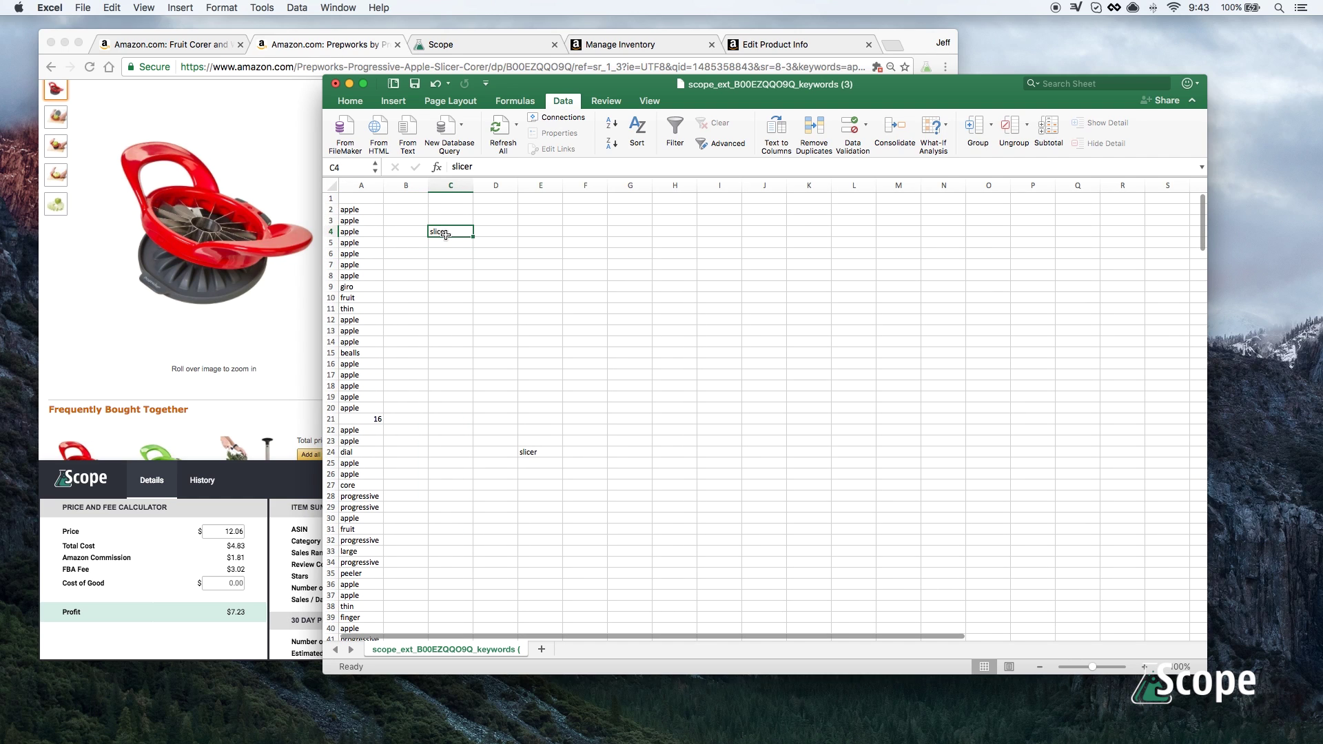
{"action": "key", "text": "Delete"}
{"action": "left_click", "coordinate": [544, 459]}
{"action": "left_click", "coordinate": [543, 454]}
{"action": "key", "text": "Delete"}
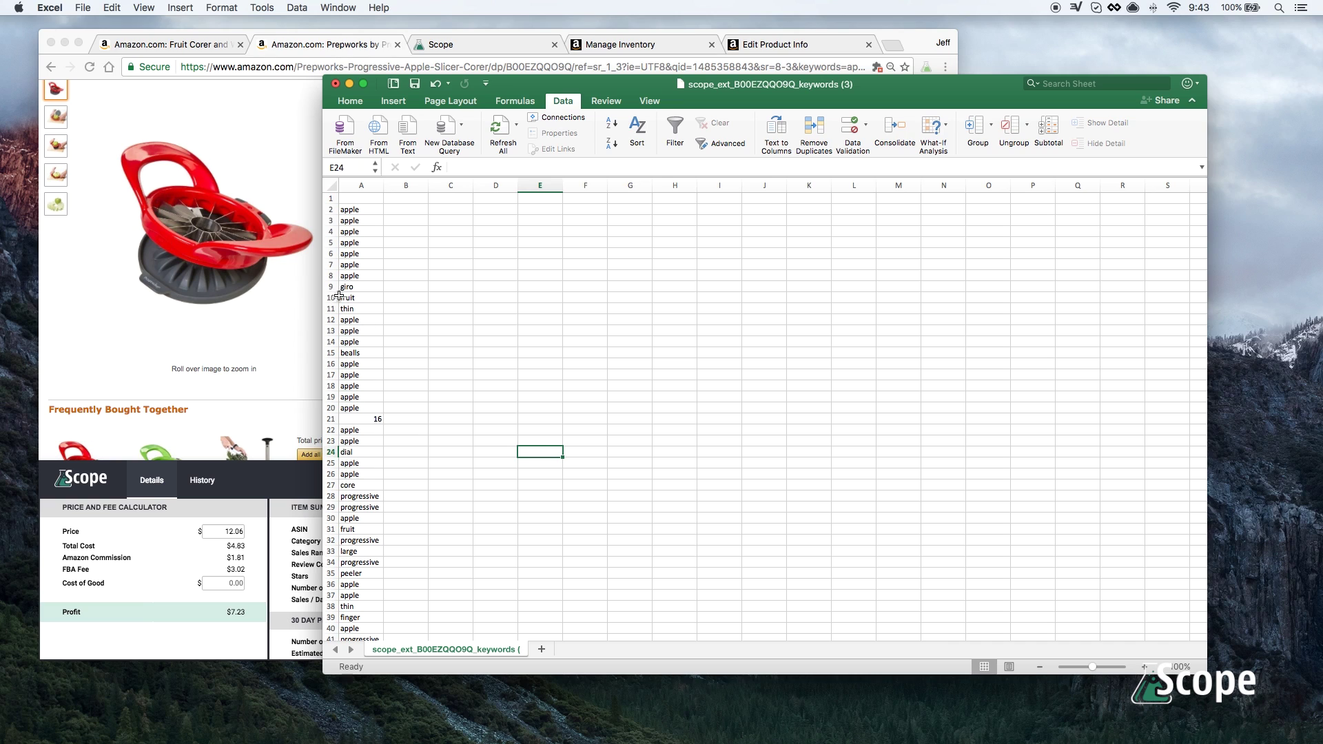
Remove the duplicate words from column A and look through the remaining list.
{"action": "left_click", "coordinate": [362, 186]}
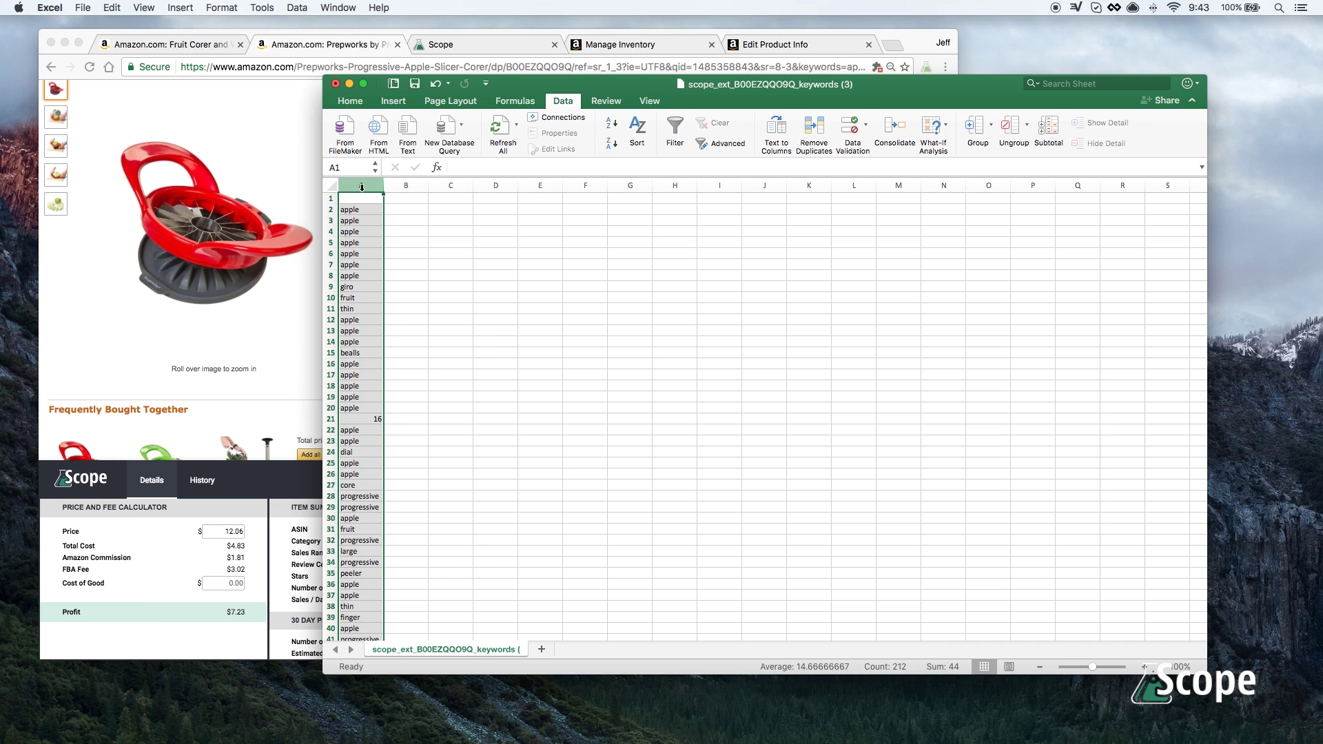
{"action": "left_click", "coordinate": [815, 141]}
{"action": "left_click", "coordinate": [522, 352]}
{"action": "left_click", "coordinate": [365, 243]}
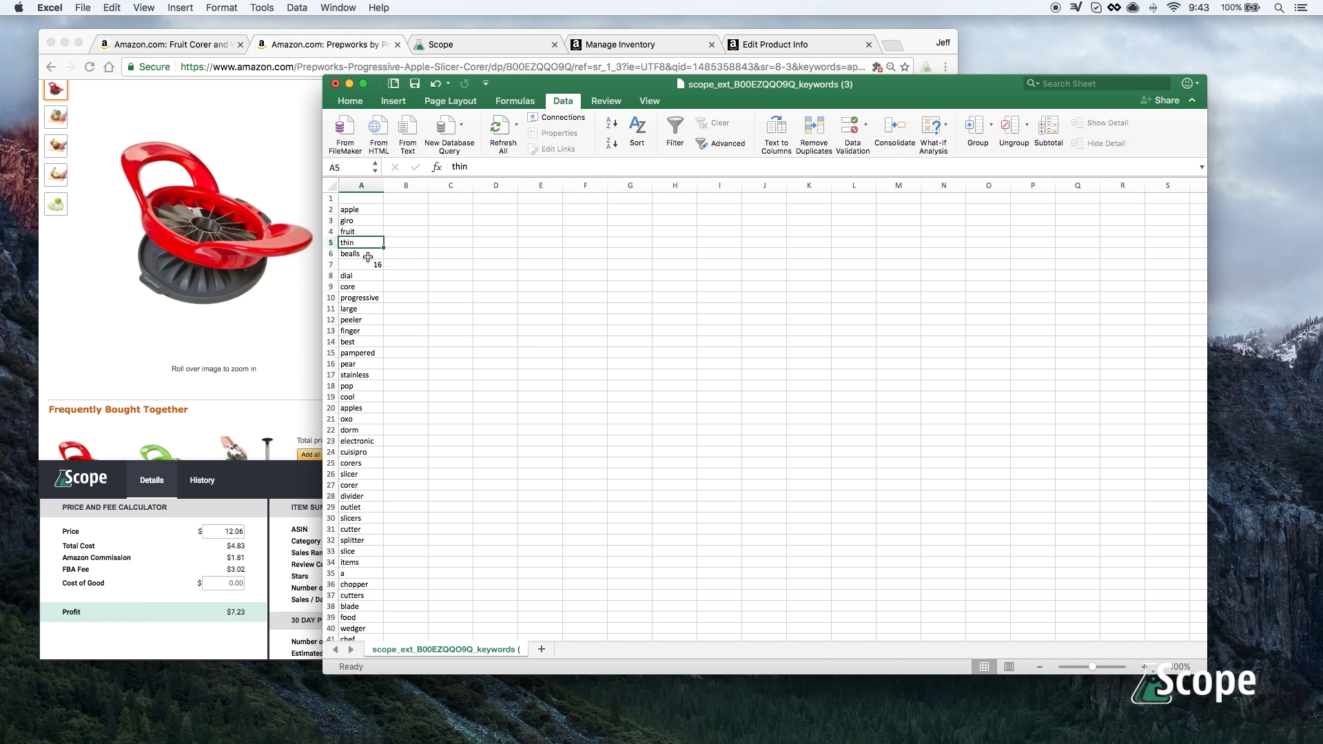
{"action": "scroll", "coordinate": [369, 274], "scroll_direction": "down", "scroll_amount": 10}
{"action": "scroll", "coordinate": [368, 274], "scroll_direction": "down", "scroll_amount": 1}
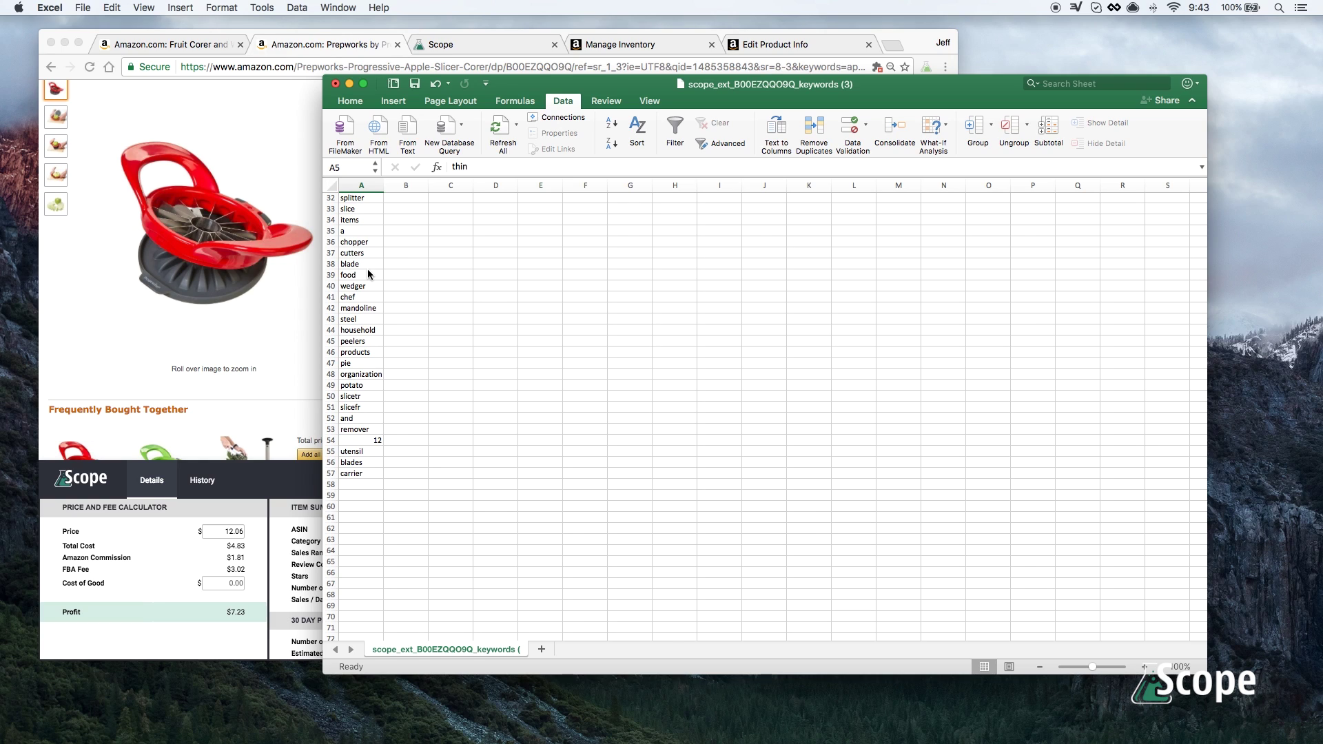
{"action": "scroll", "coordinate": [368, 274], "scroll_direction": "up", "scroll_amount": 9}
{"action": "scroll", "coordinate": [368, 273], "scroll_direction": "up", "scroll_amount": 2}
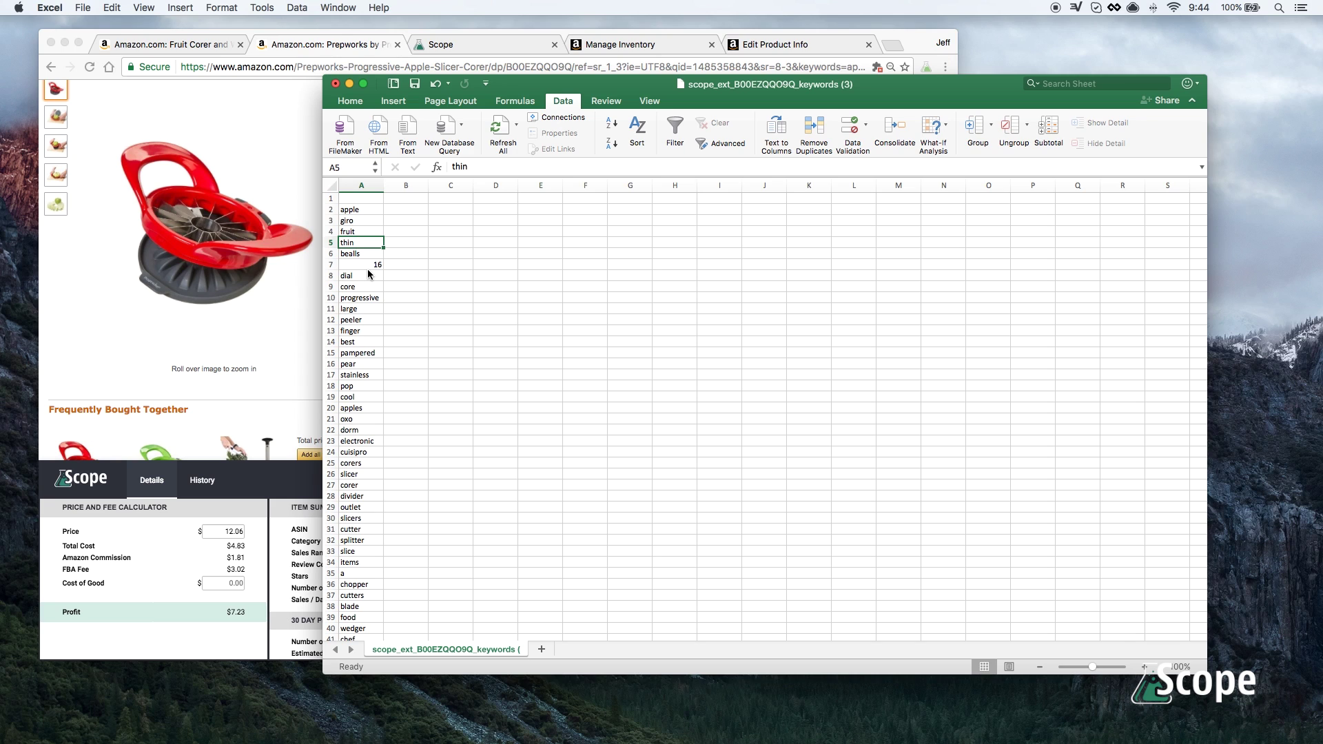
Switch to Chrome and bring up the Search Terms on the apple slicer's Edit Product Info page.
{"action": "left_click", "coordinate": [279, 160]}
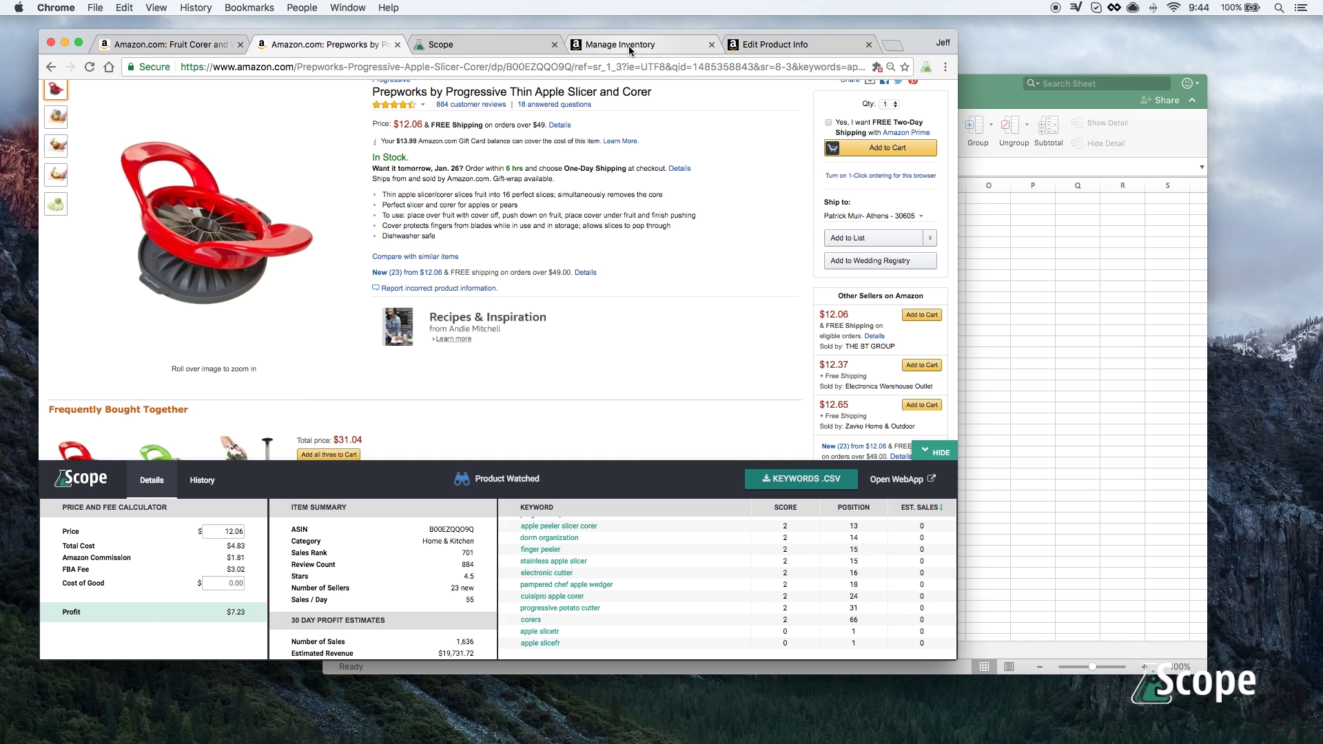
{"action": "left_click", "coordinate": [771, 44]}
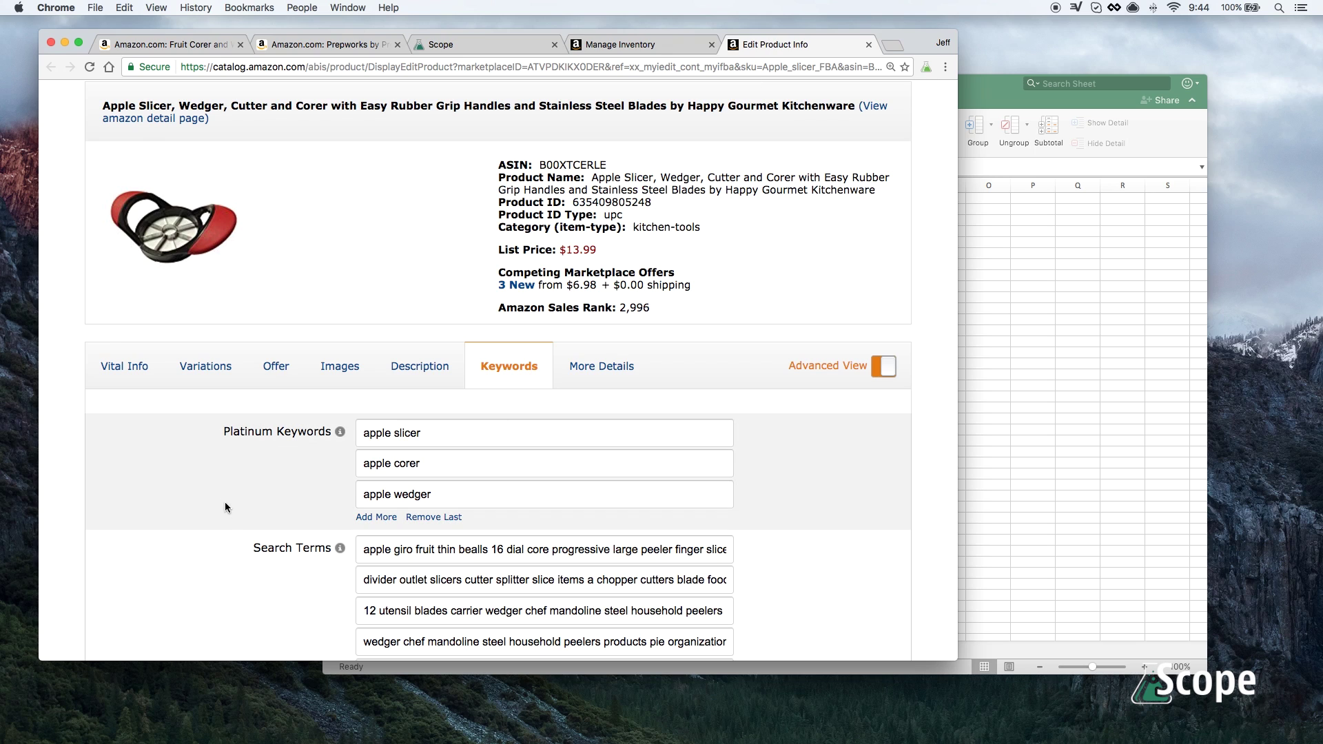
{"action": "scroll", "coordinate": [225, 480], "scroll_direction": "down", "scroll_amount": 5}
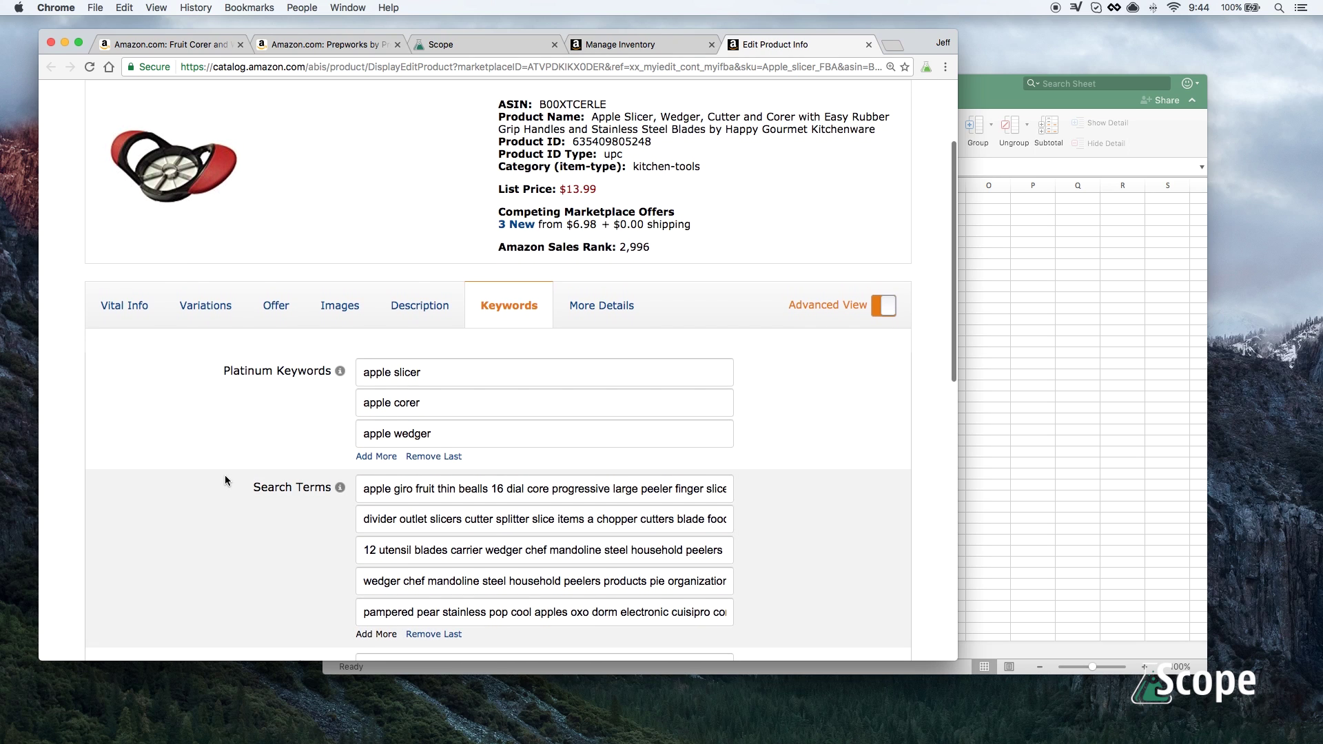
Copy the words in A2:A20 from the Excel list and replace the product's first Search Terms line with them.
{"action": "left_click", "coordinate": [1002, 340]}
{"action": "left_click", "coordinate": [370, 210]}
{"action": "left_click_drag", "start_coordinate": [369, 211], "coordinate": [368, 407]}
{"action": "key", "text": "super+c"}
{"action": "left_click", "coordinate": [172, 427]}
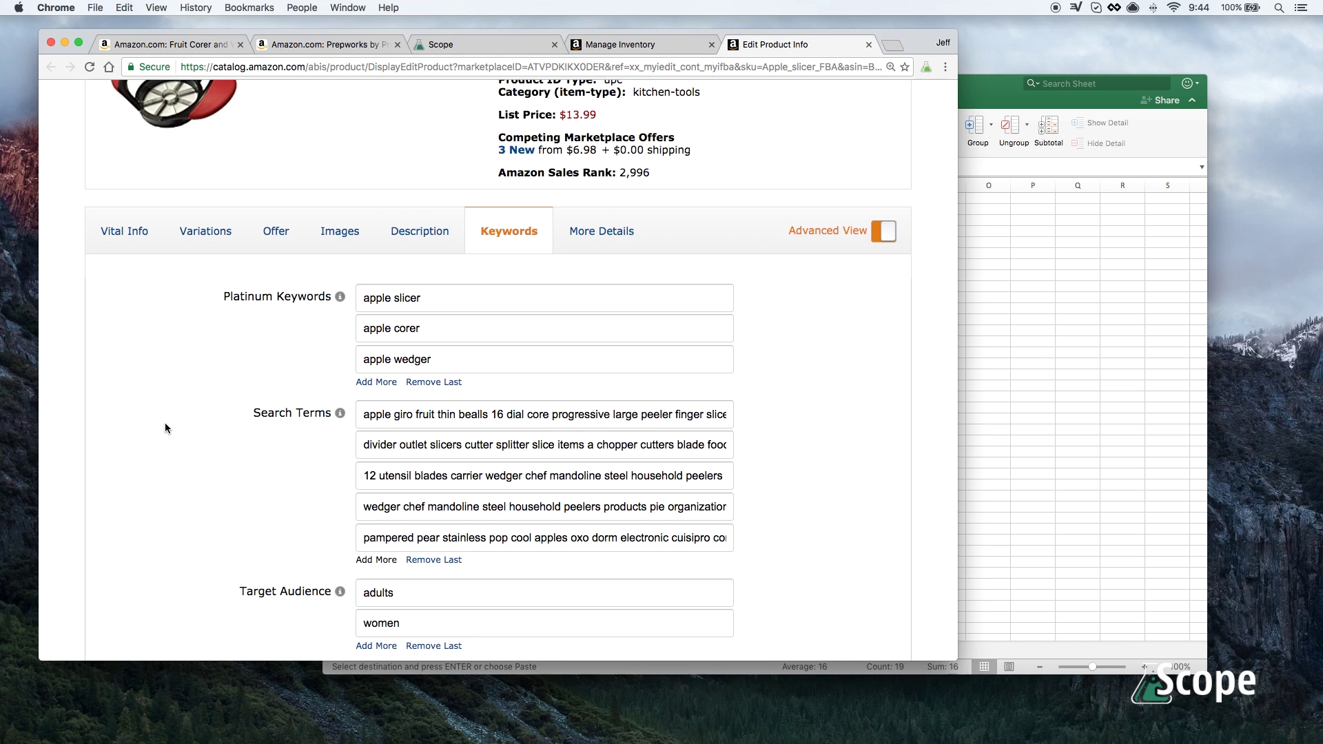
{"action": "double_click", "coordinate": [402, 413]}
{"action": "triple_click", "coordinate": [403, 413]}
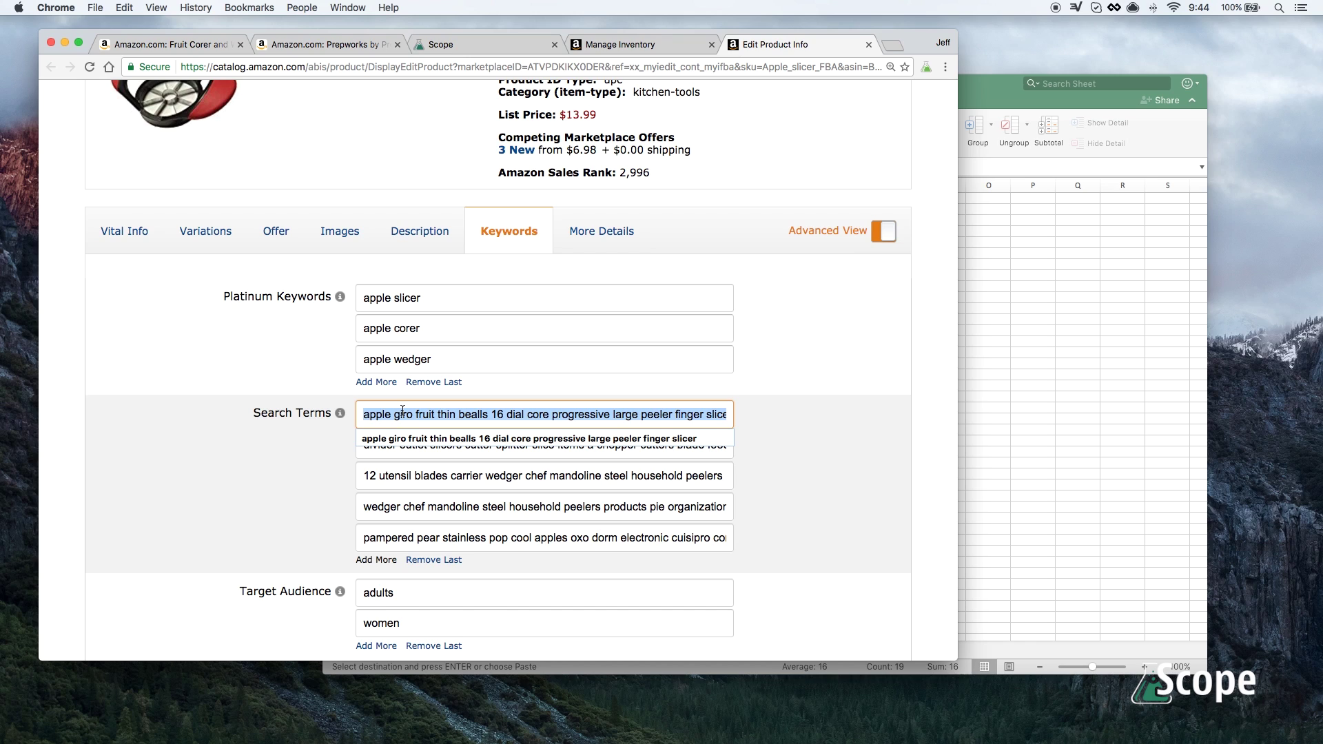
{"action": "key", "text": "super+v"}
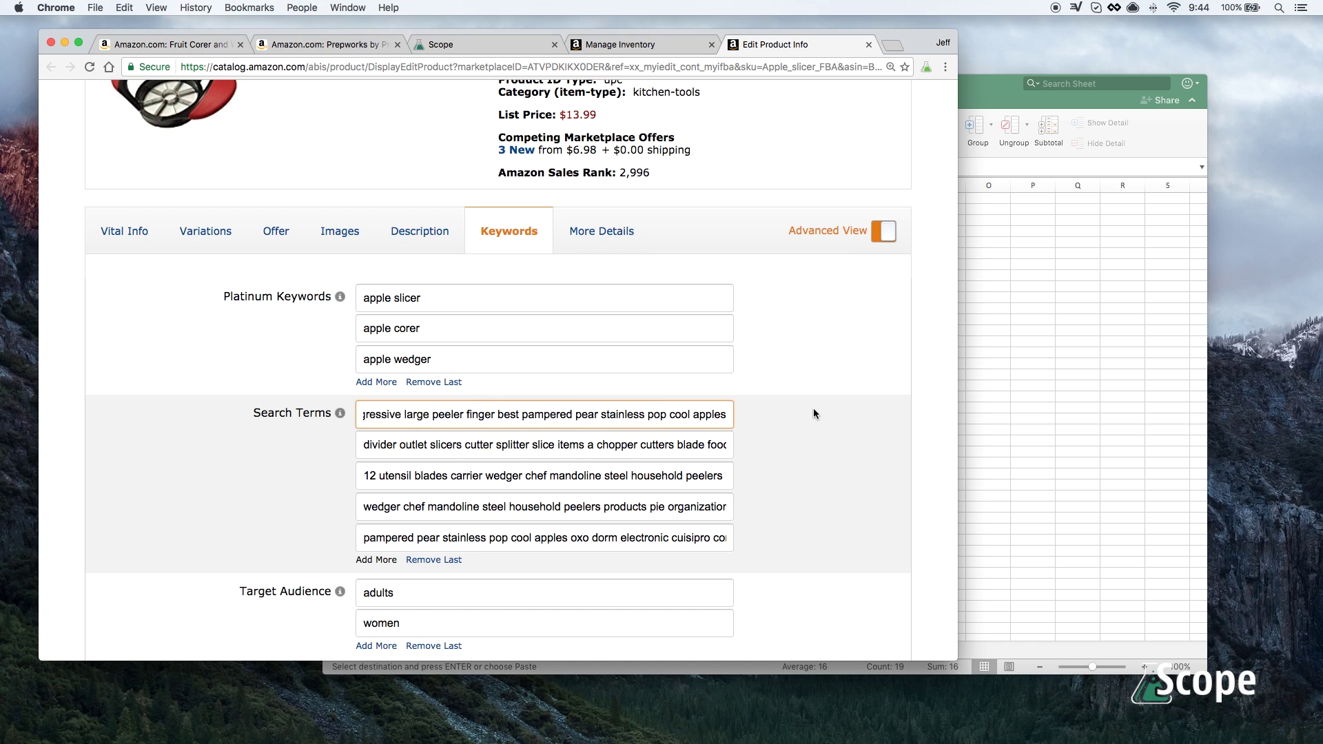
{"action": "left_click", "coordinate": [820, 434]}
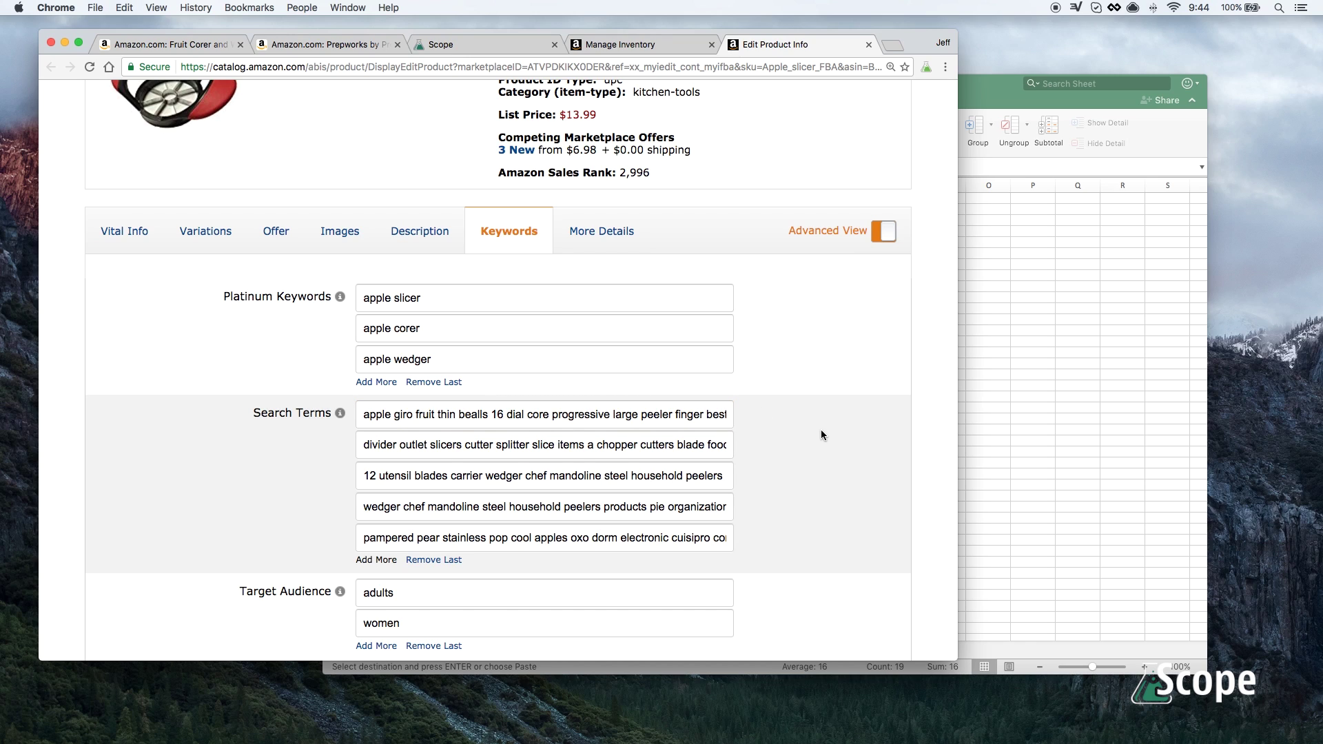